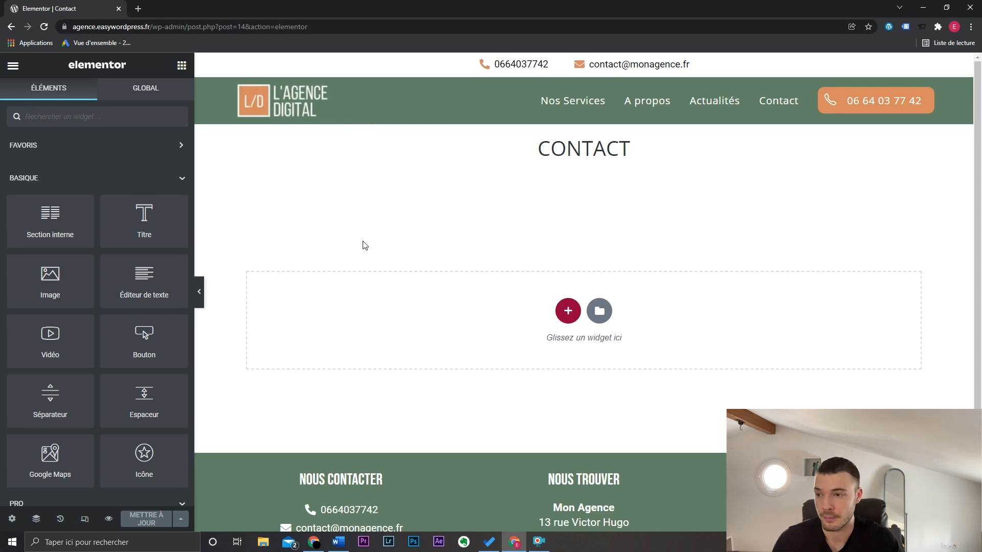
# Add a Form widget to the empty area under the CONTACT heading and hide its field labels.
pyautogui.write('form')
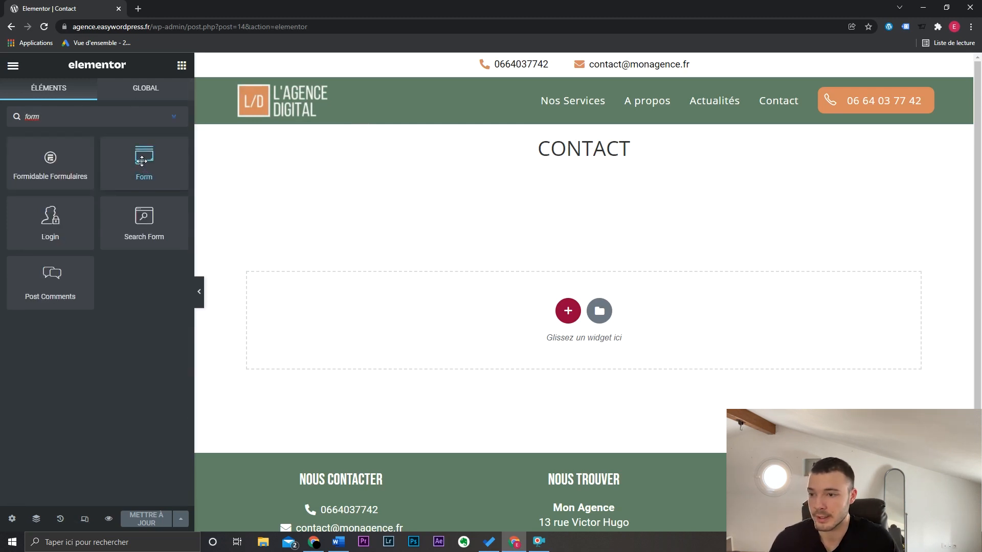
pyautogui.moveTo(142, 160); pyautogui.dragTo(508, 290)
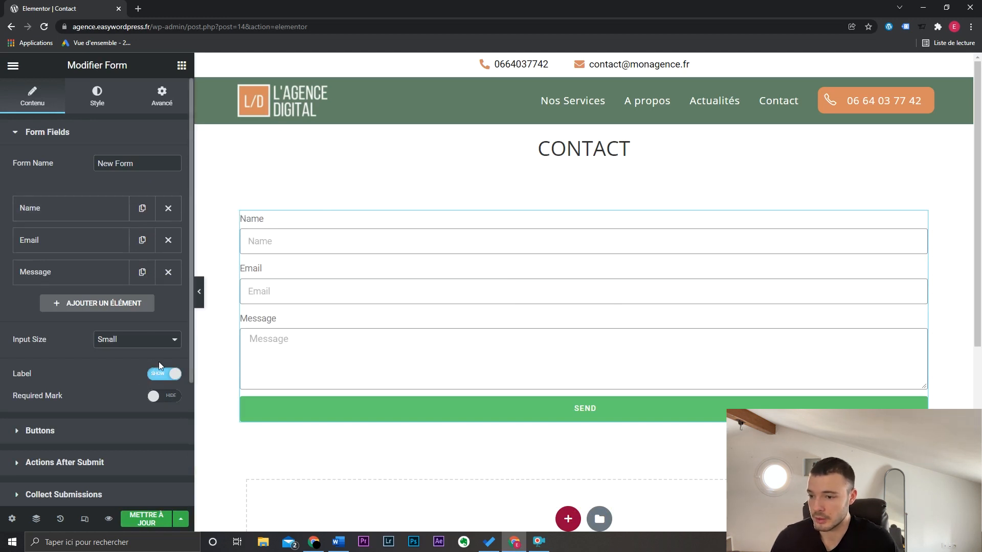
pyautogui.click(163, 376)
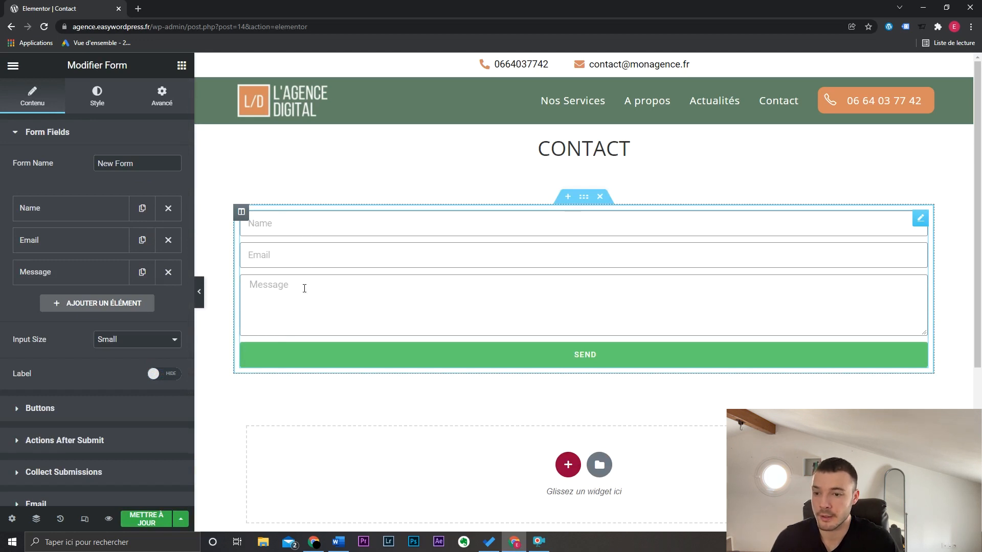
# Change the Name field's label and placeholder to "Prénom" and make the field required.
pyautogui.click(53, 220)
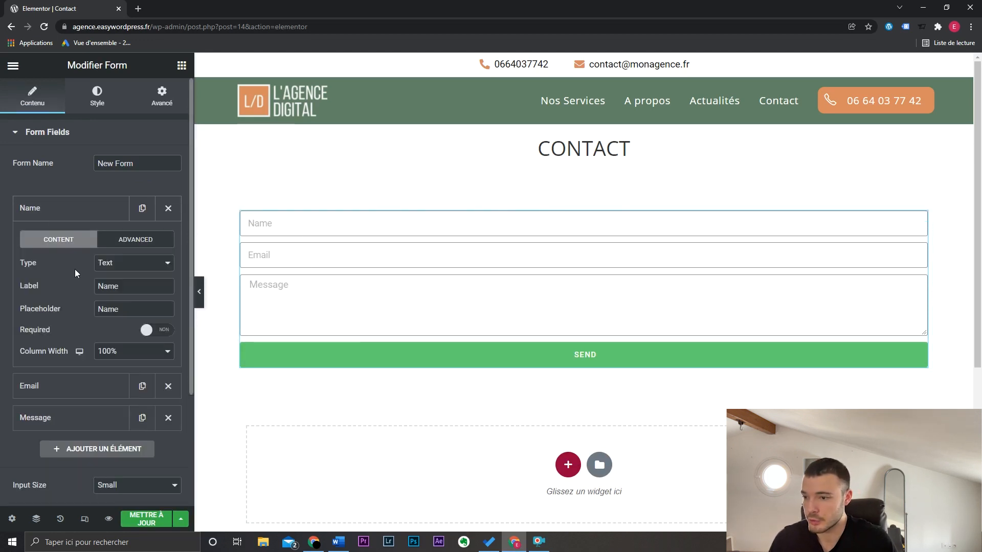
pyautogui.click(136, 283)
pyautogui.doubleClick(136, 283)
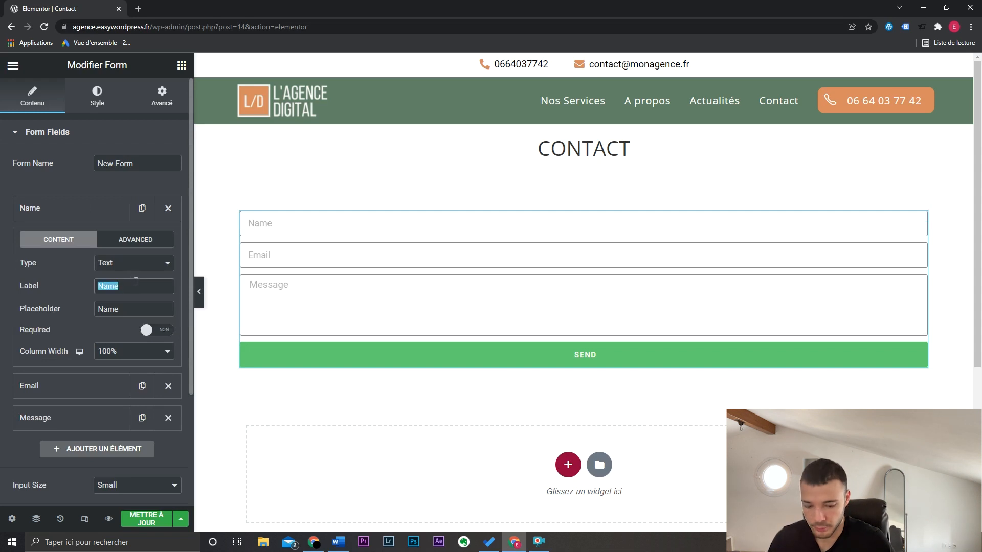
pyautogui.write('Prénom')
pyautogui.press('Tab')
pyautogui.write('Prénom')
pyautogui.click(159, 330)
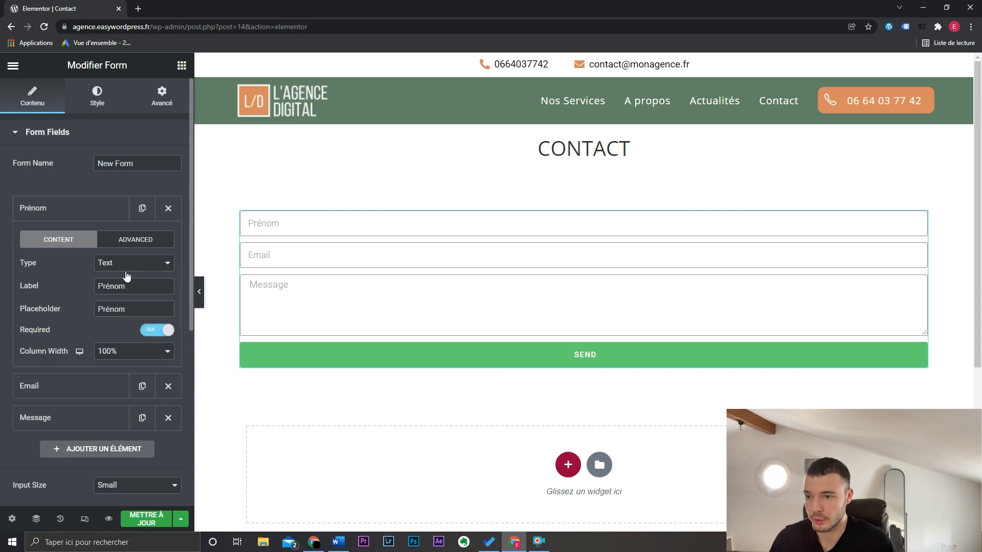
pyautogui.click(99, 217)
# Duplicate the Prénom field and set the copy's label and placeholder to "Nom".
pyautogui.click(142, 208)
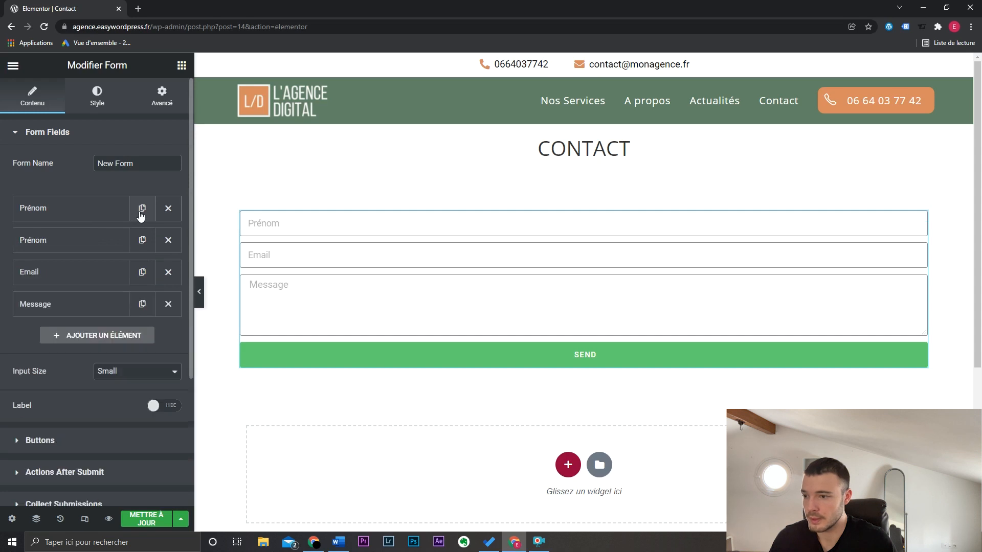
pyautogui.click(105, 243)
pyautogui.doubleClick(128, 318)
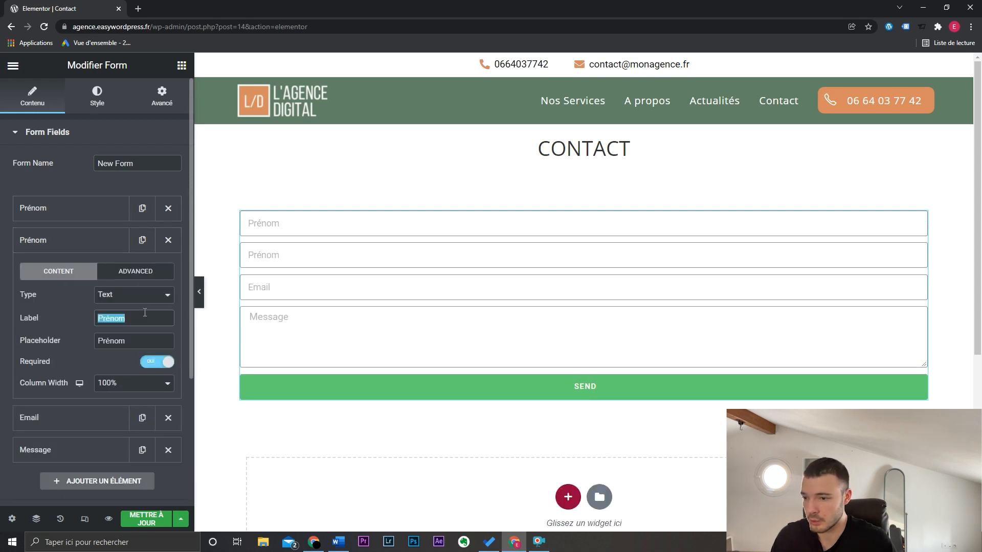
pyautogui.write('Nom')
pyautogui.doubleClick(151, 341)
pyautogui.write('Nom')
# Set the column width of both the Nom and Prénom fields to 50%.
pyautogui.click(160, 383)
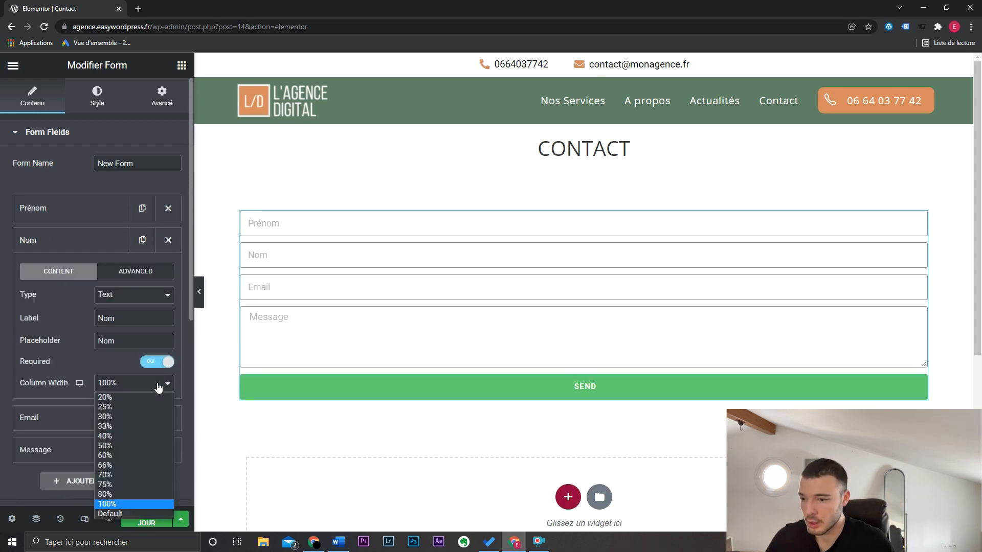
pyautogui.click(146, 446)
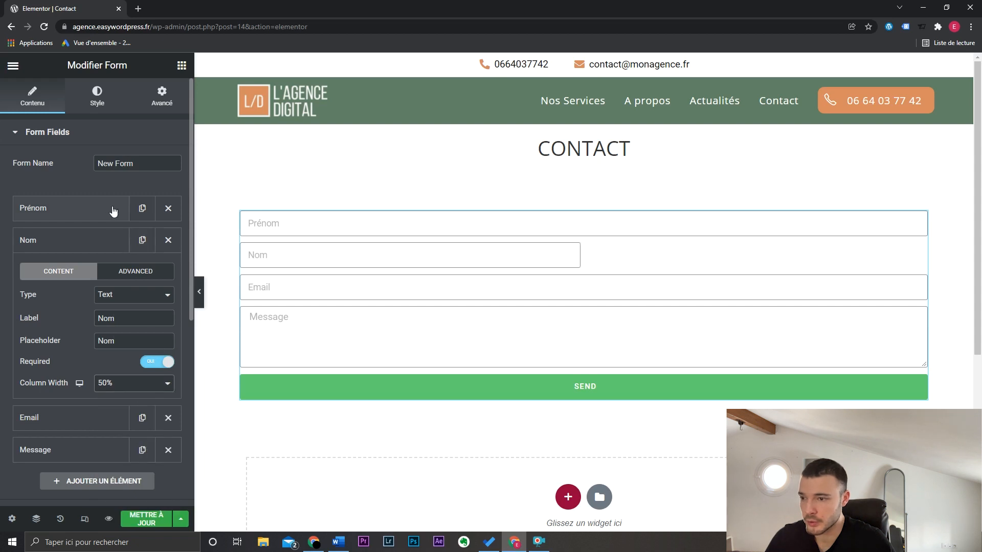
pyautogui.click(113, 211)
pyautogui.click(148, 351)
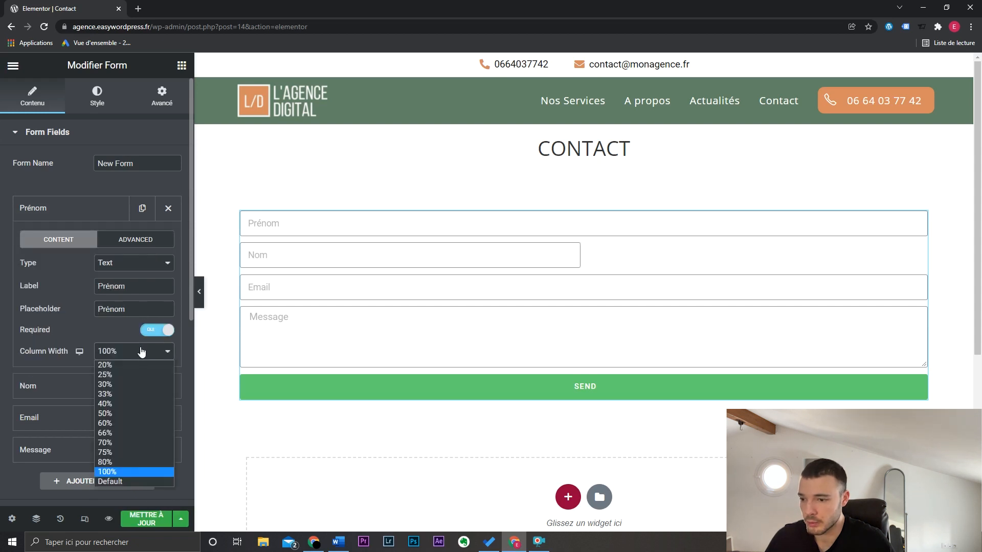
pyautogui.click(134, 415)
pyautogui.click(77, 210)
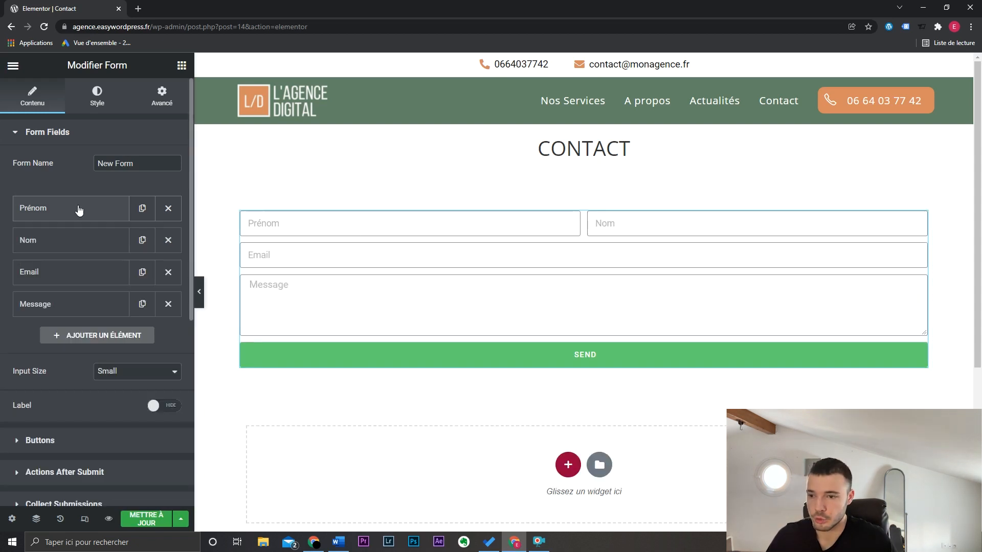
# Check the Email field's settings and delete the Message field from the form.
pyautogui.click(100, 276)
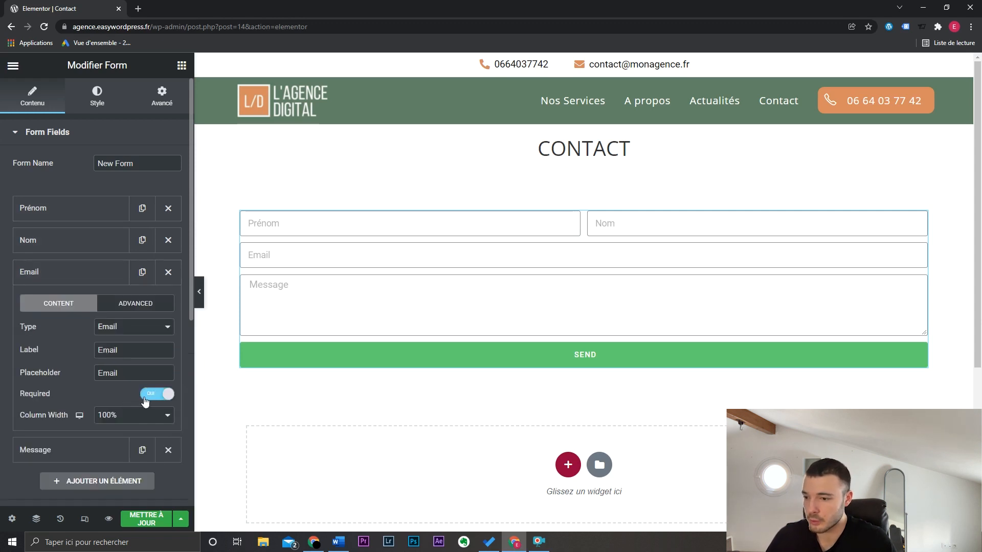
pyautogui.click(95, 284)
pyautogui.click(170, 312)
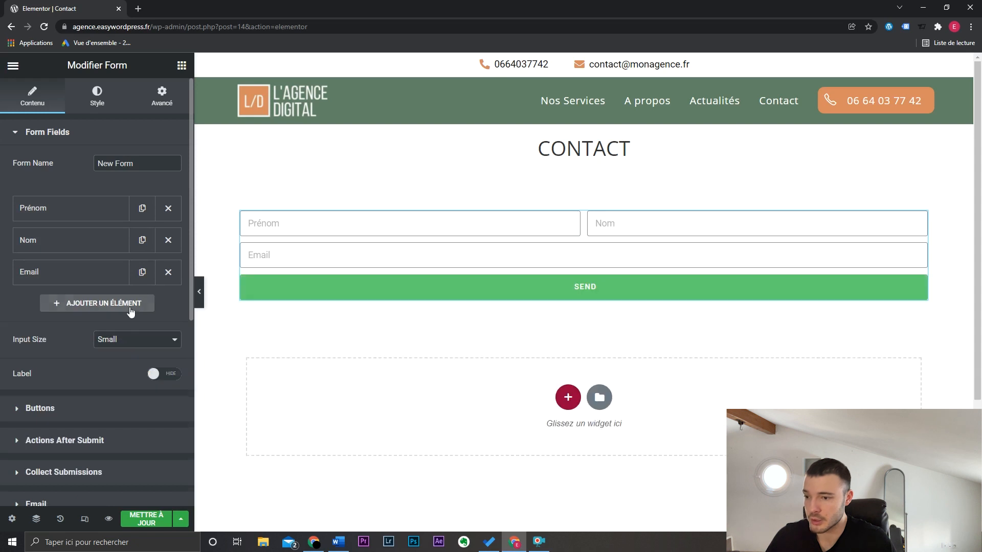
# Add a required form field of type Tel with "Téléphone" as its label and placeholder.
pyautogui.click(128, 309)
pyautogui.click(139, 366)
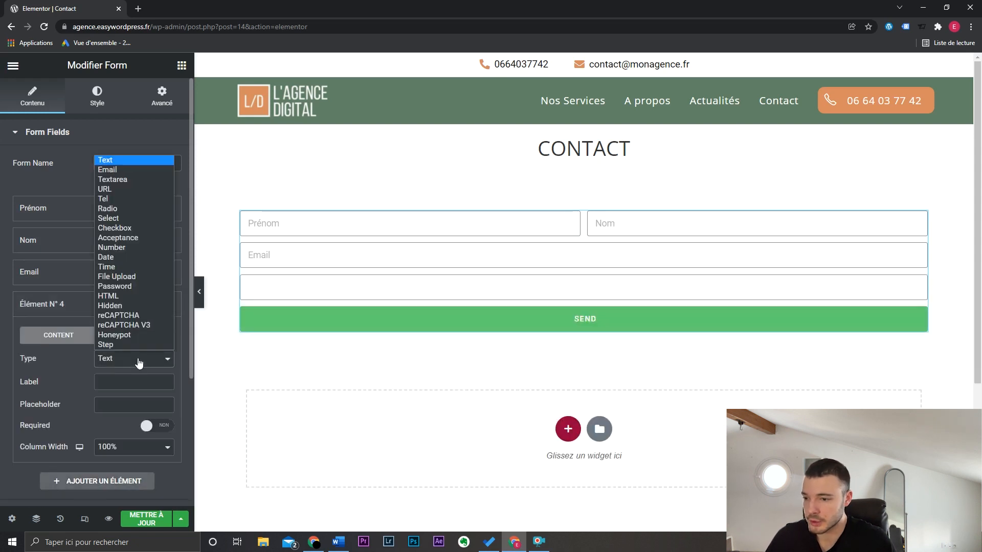
pyautogui.click(136, 202)
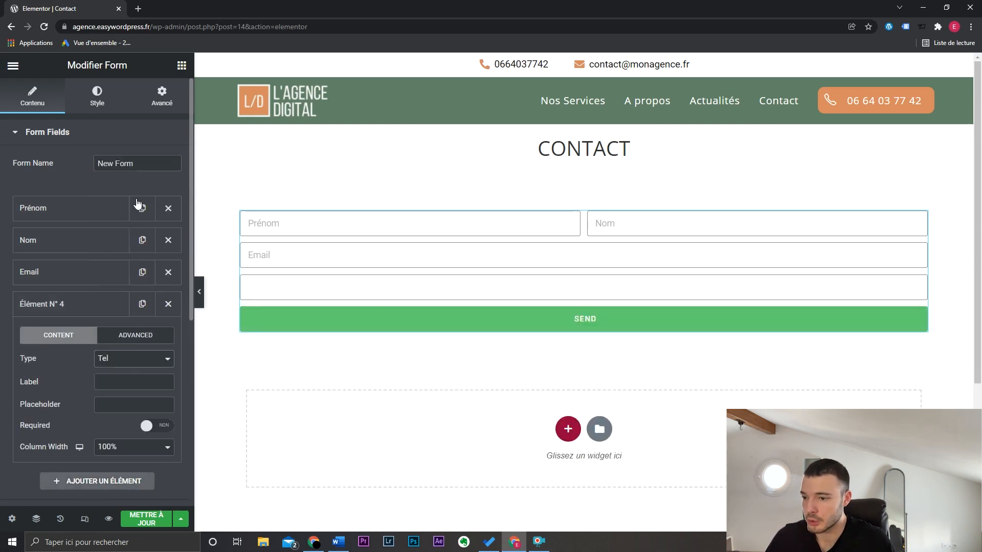
pyautogui.click(132, 381)
pyautogui.write('Téléphone')
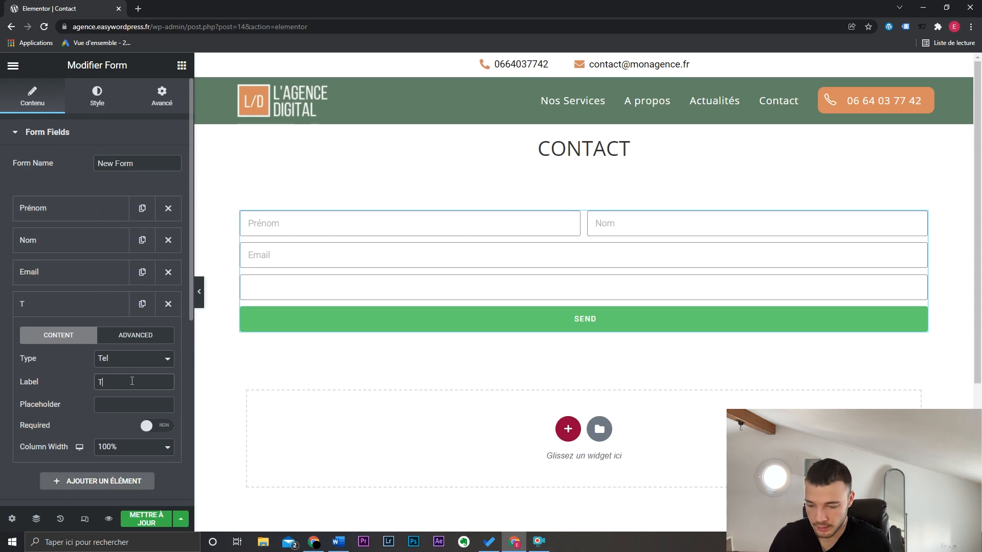
pyautogui.click(134, 405)
pyautogui.write('Téléphone')
pyautogui.click(157, 425)
pyautogui.click(95, 309)
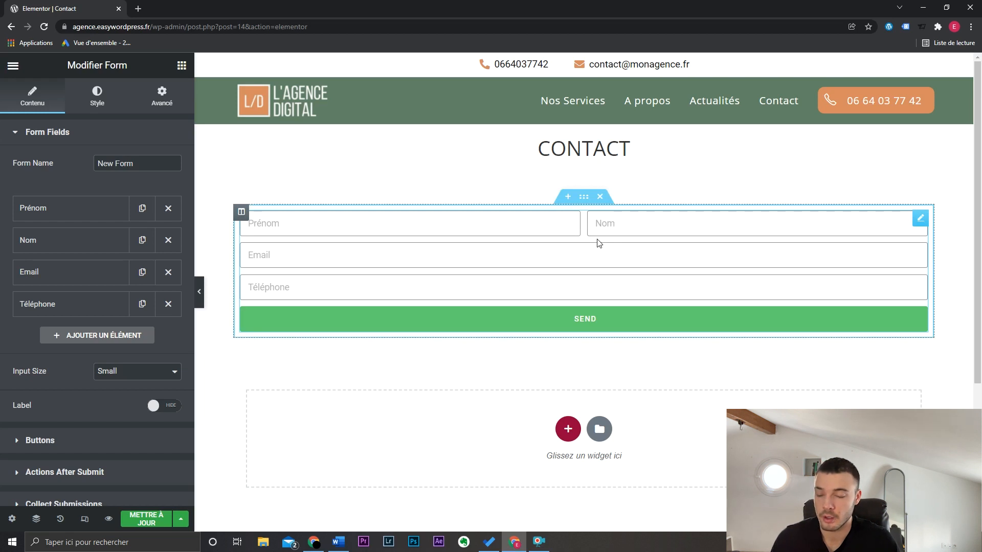
# Add a new form element after Téléphone and set its type to Step.
pyautogui.click(139, 335)
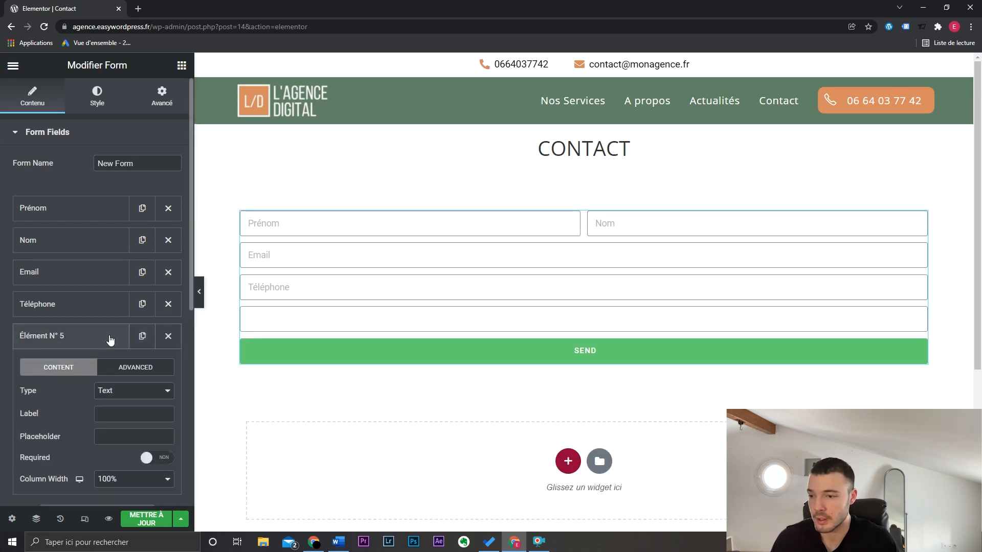
pyautogui.click(128, 391)
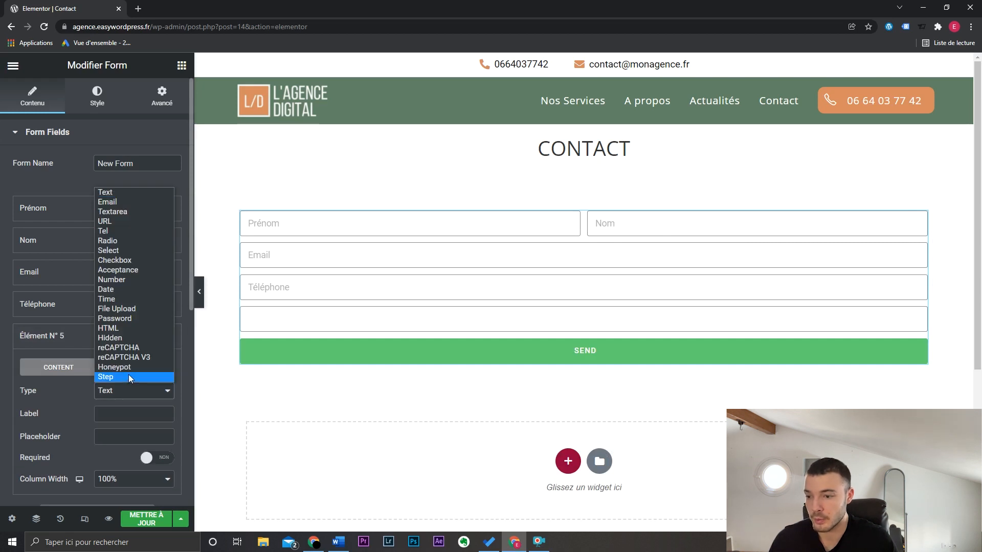
pyautogui.click(128, 377)
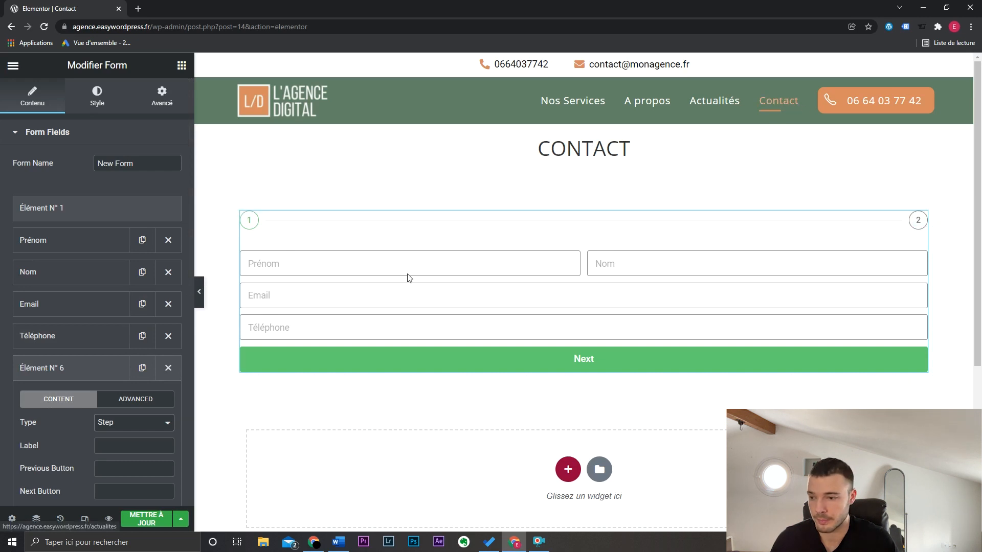
pyautogui.click(98, 369)
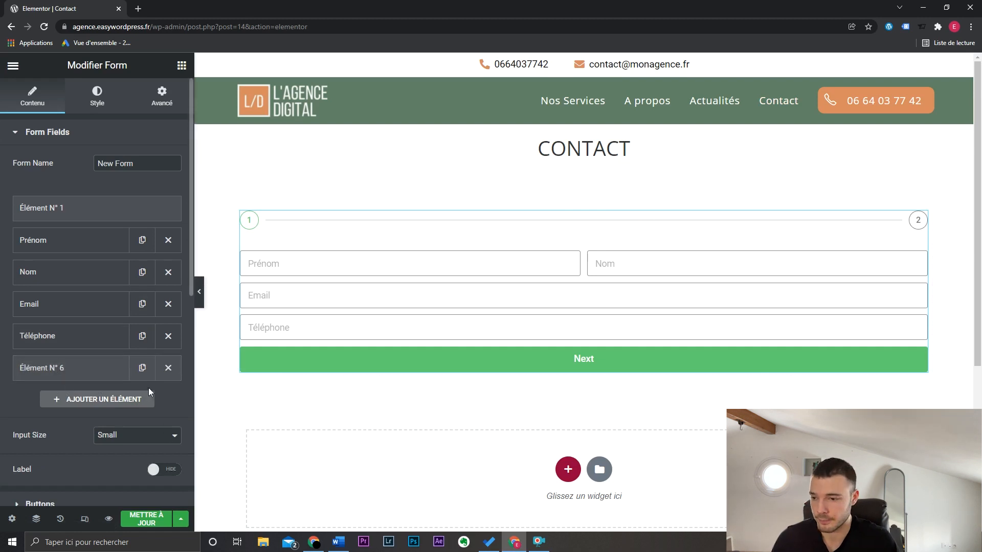
# Label the Step element after Téléphone "Étape 2".
pyautogui.click(102, 376)
pyautogui.click(121, 444)
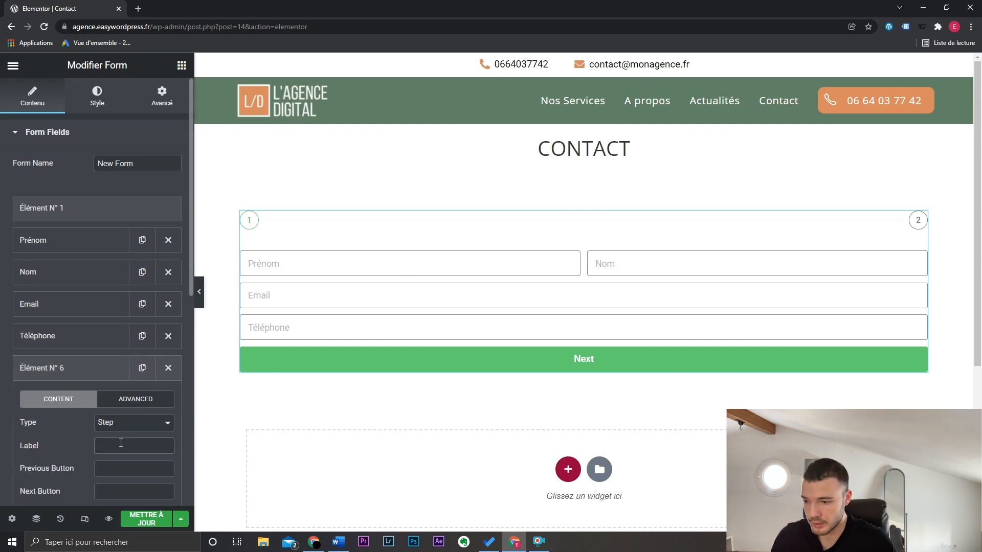
pyautogui.write('1')
pyautogui.press('BackSpace')
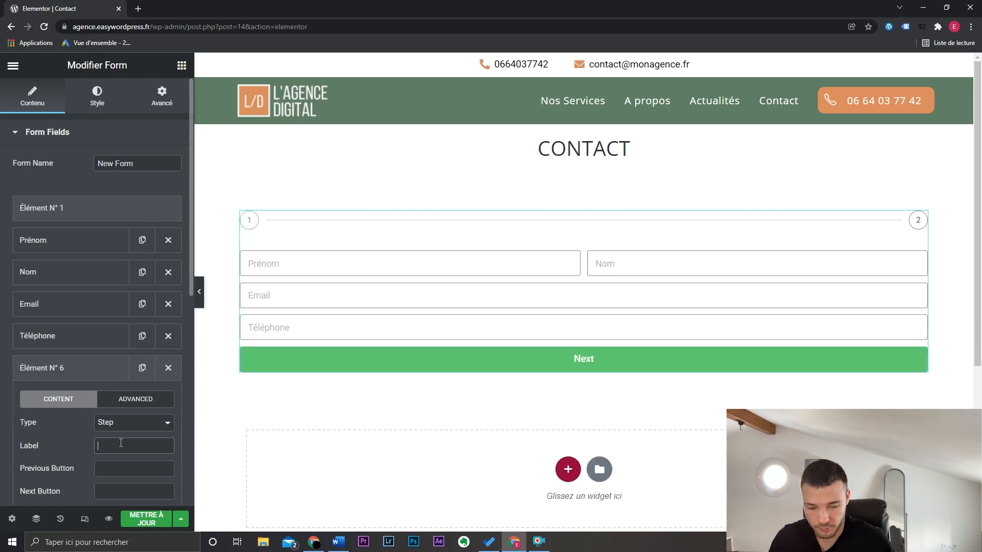
pyautogui.write('Étape 2')
pyautogui.scroll(-2, 128, 383)
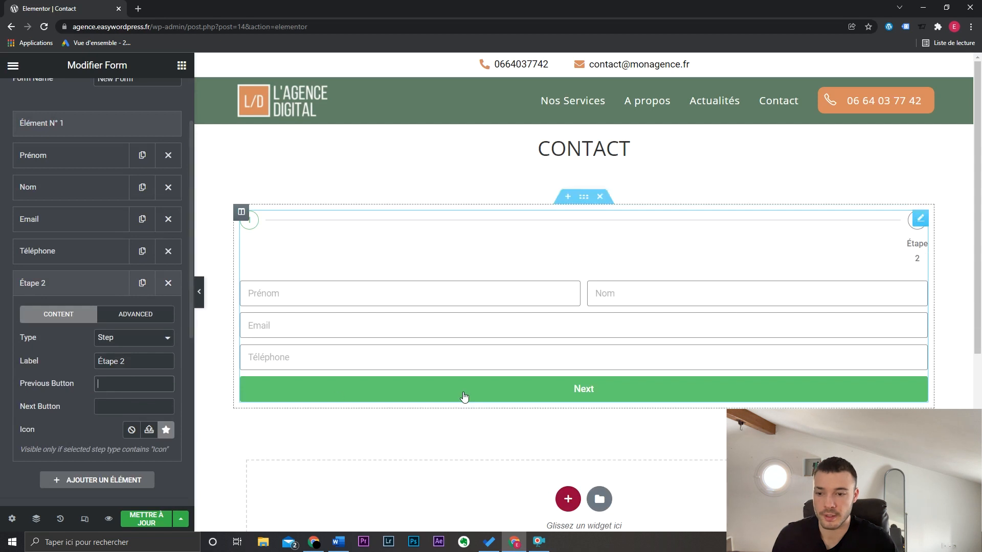
# Set the Étape 2 element's previous button text to "Précedent" and its next button text to "Su".
pyautogui.click(135, 378)
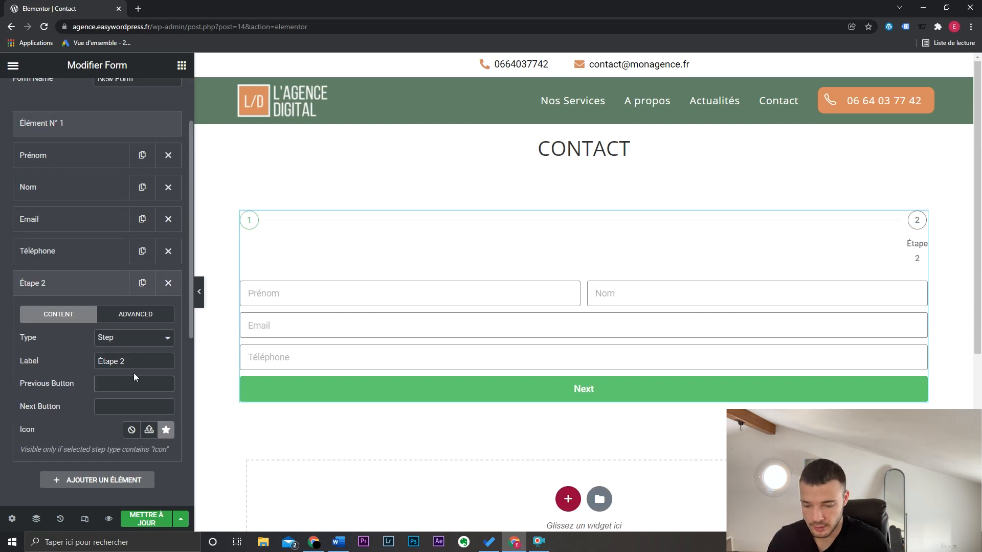
pyautogui.write('Précedent')
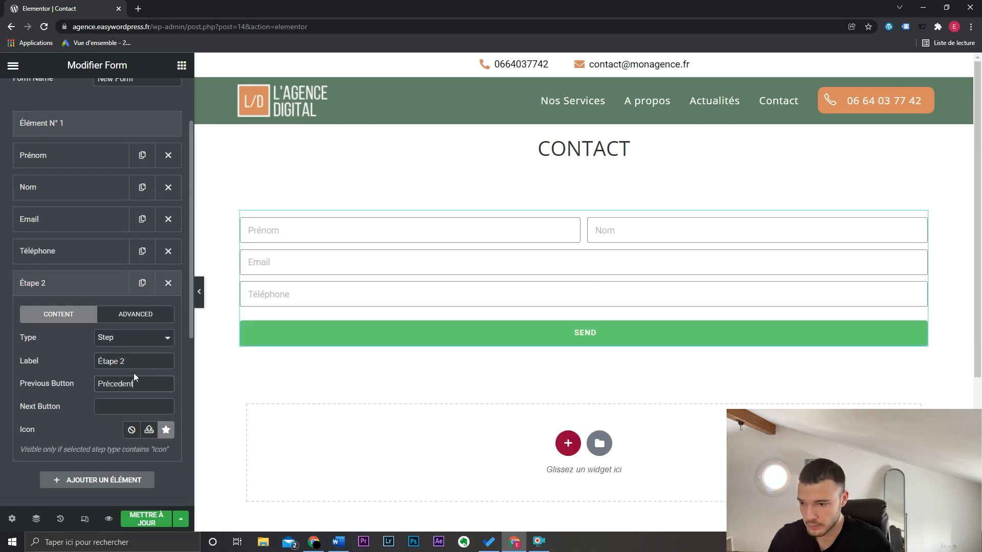
pyautogui.click(110, 407)
pyautogui.write('Su')
pyautogui.click(102, 287)
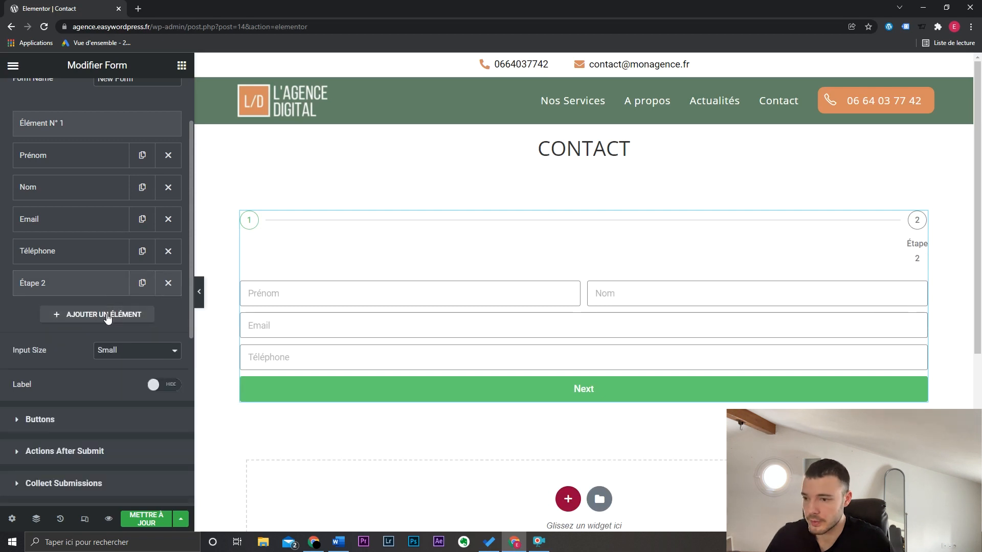
# Add a form field of type Select after Étape 2 and label it "Quel est votre projet ?".
pyautogui.click(107, 315)
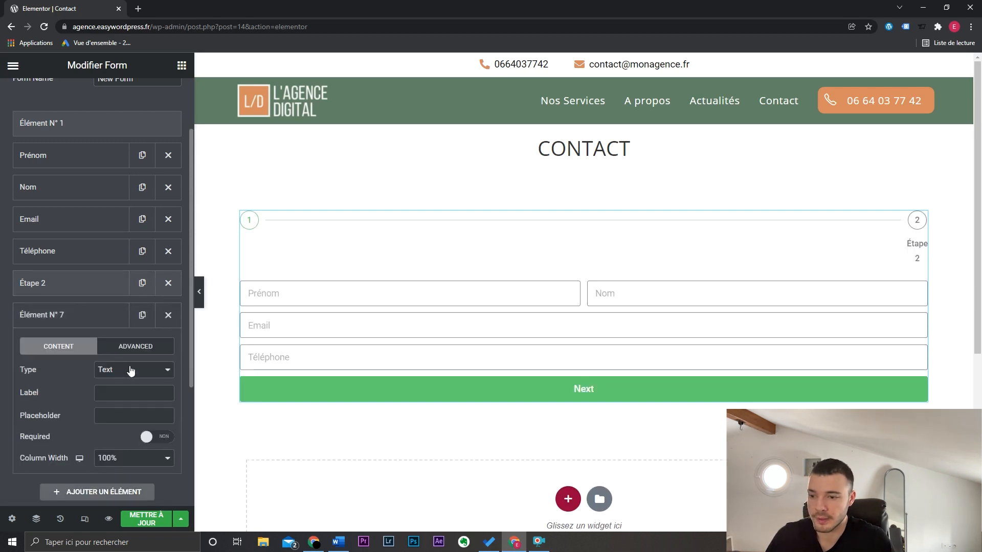
pyautogui.click(131, 370)
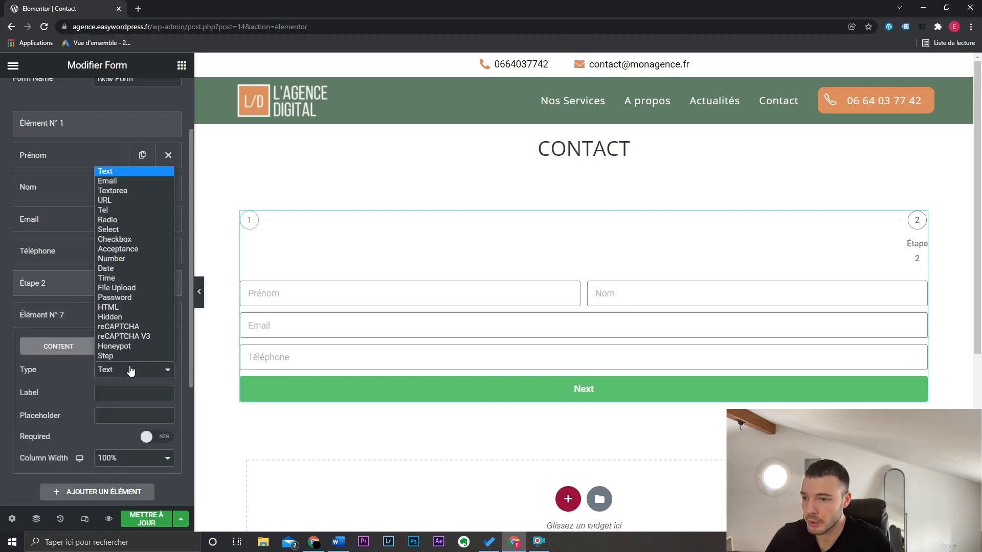
pyautogui.click(129, 231)
pyautogui.scroll(-2, 129, 236)
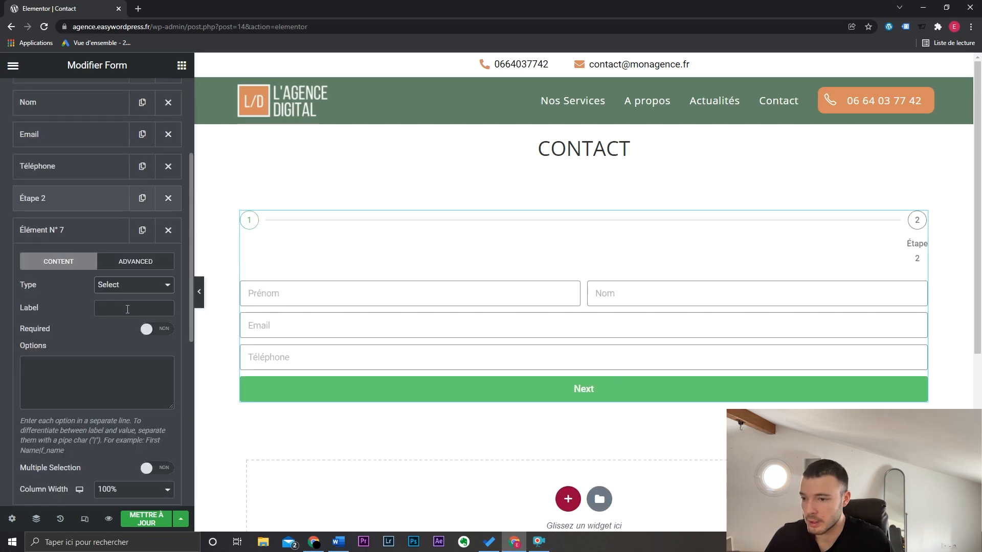
pyautogui.click(127, 309)
pyautogui.write('Quel est votre projet ?')
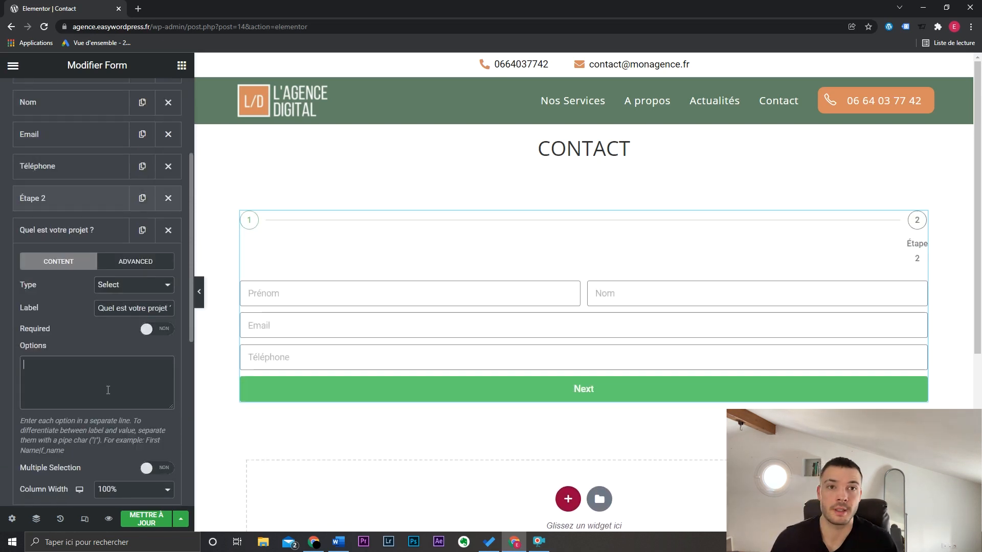
# Enter Site vitrine, Site e-commerce and Blog as the options of the "Quel est votre projet ?" select field.
pyautogui.click(108, 391)
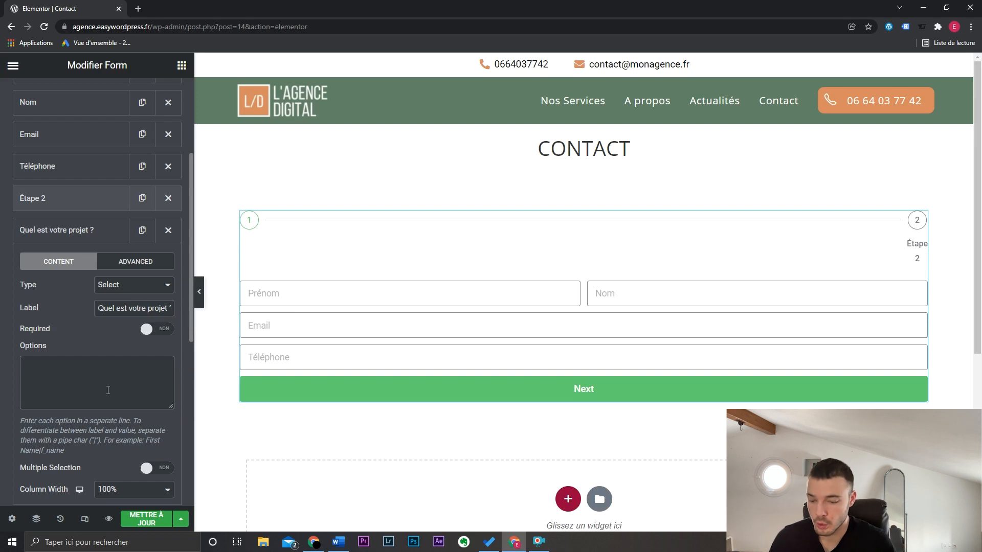
pyautogui.write('Site vitrine')
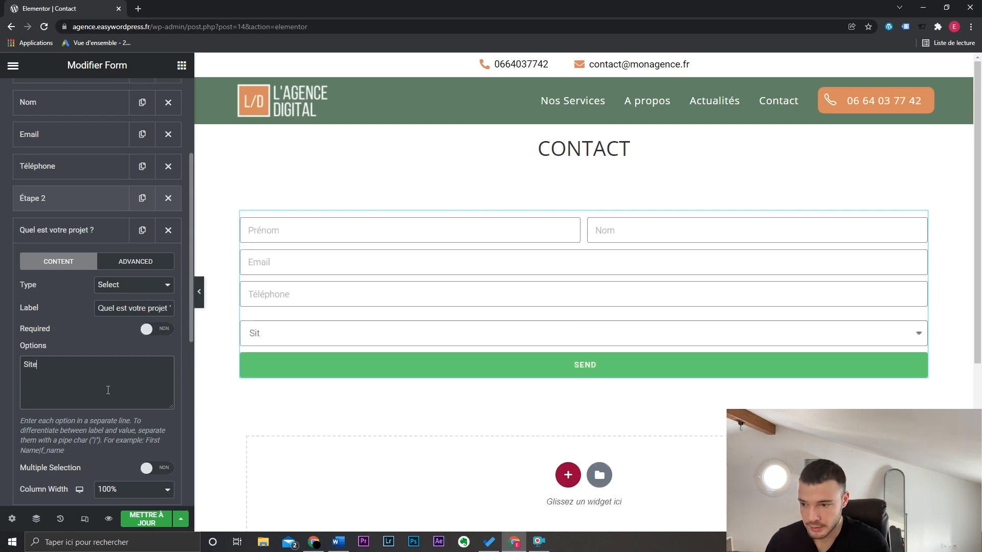
pyautogui.press('Return')
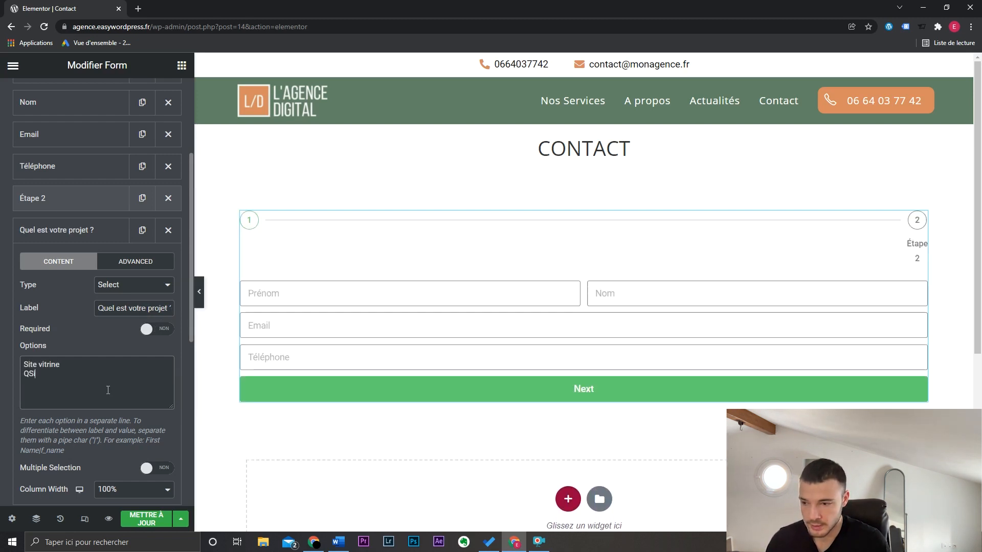
pyautogui.write('Site e-commerce')
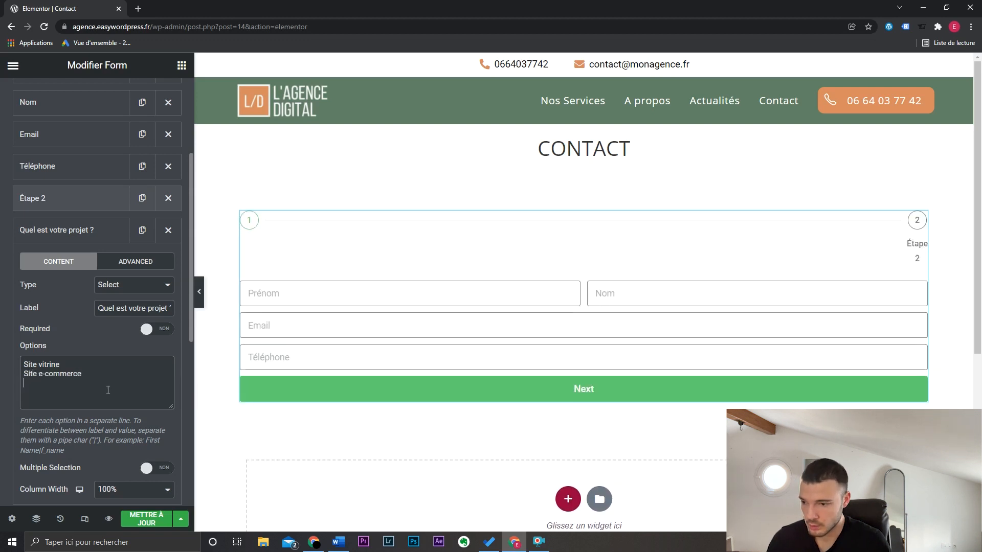
pyautogui.press('Return')
pyautogui.write('Blog')
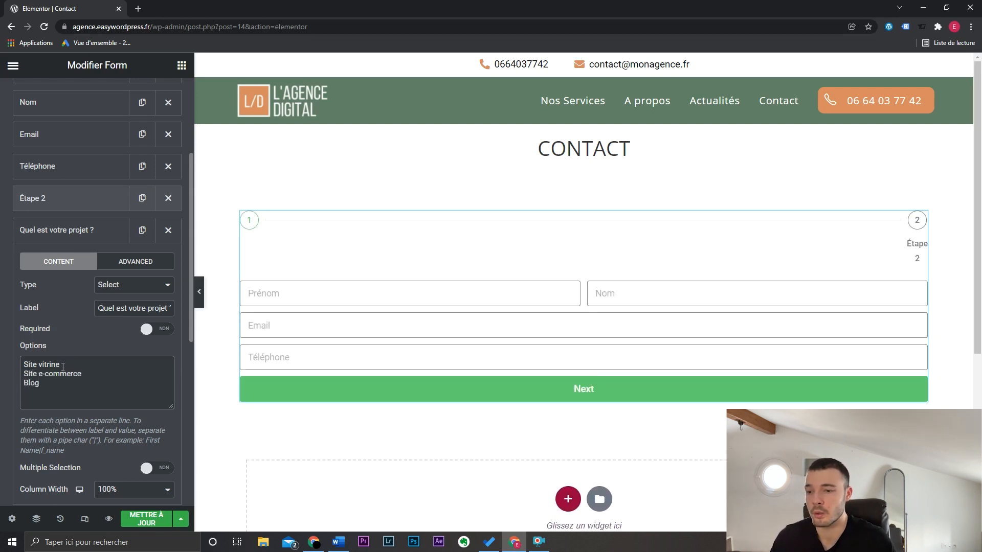
pyautogui.click(92, 236)
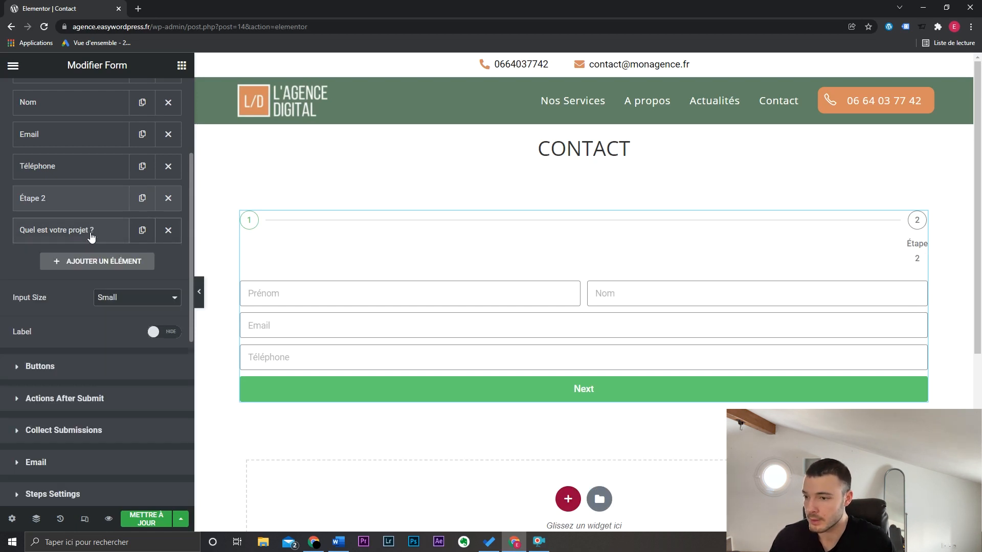
# Add a form field labelled "Quel est votre budget ?" below the project question and set its type to Number.
pyautogui.click(97, 260)
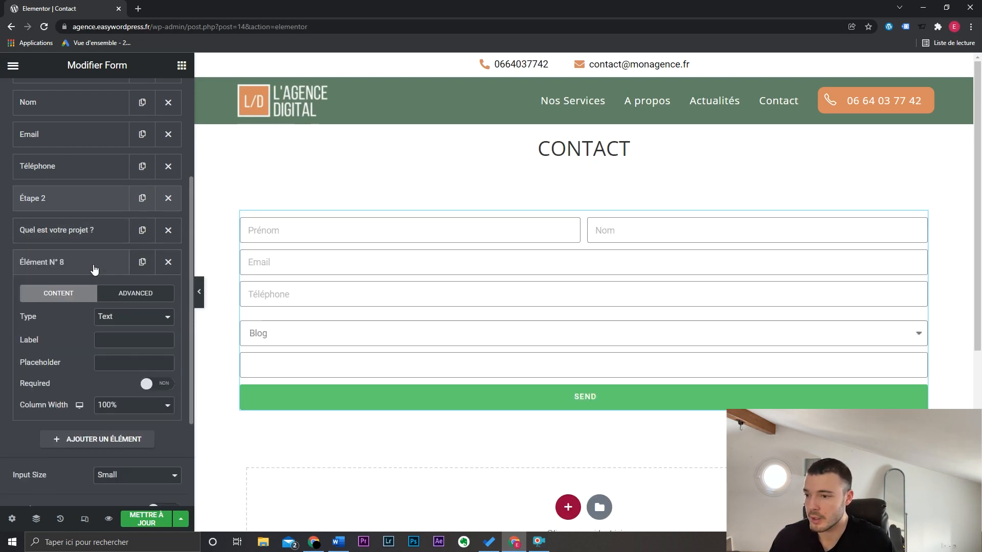
pyautogui.click(124, 340)
pyautogui.write('Quel est votre budget ?')
pyautogui.click(138, 322)
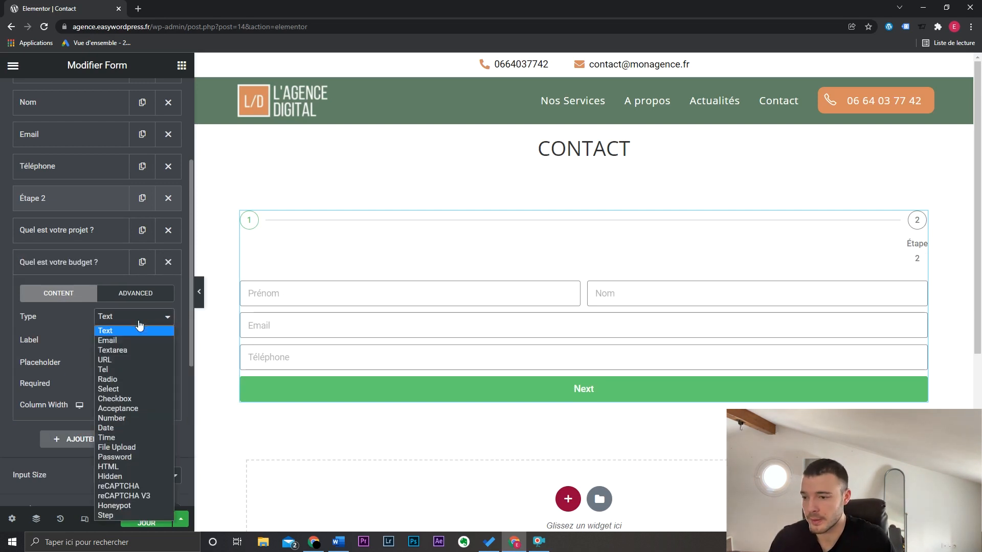
pyautogui.click(111, 418)
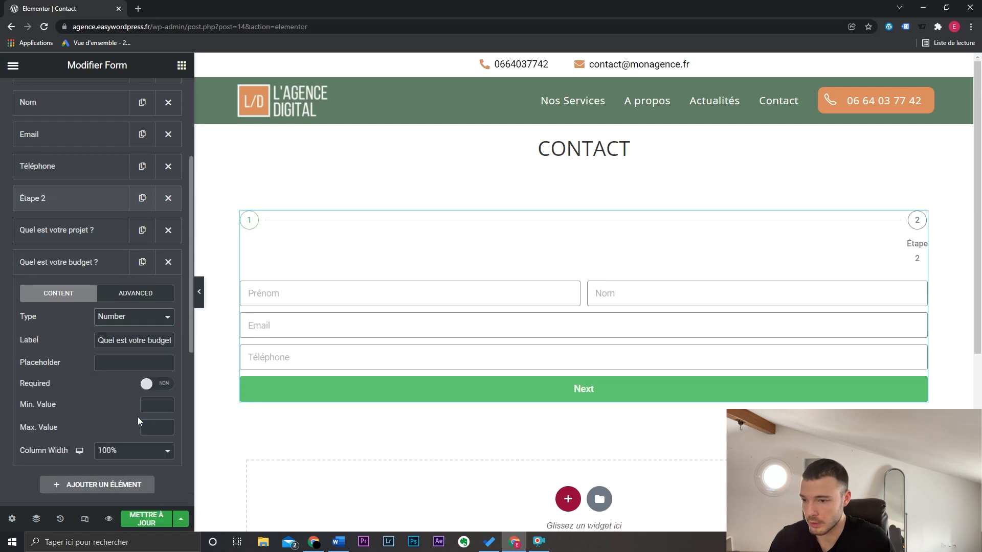
# Copy the budget field's label into its placeholder so that it reads "Quel est votre budget ?".
pyautogui.tripleClick(121, 347)
pyautogui.hotkey('ctrl', 'c')
pyautogui.click(123, 358)
pyautogui.hotkey('ctrl', 'v')
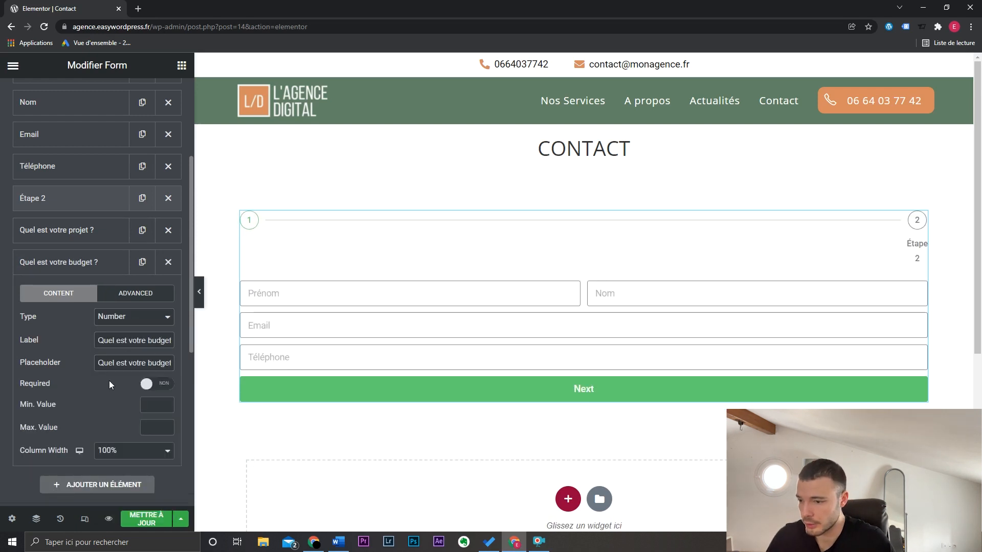
pyautogui.click(95, 263)
# Add a text field labelled "Quel est votre délai ?" after the budget field.
pyautogui.click(105, 295)
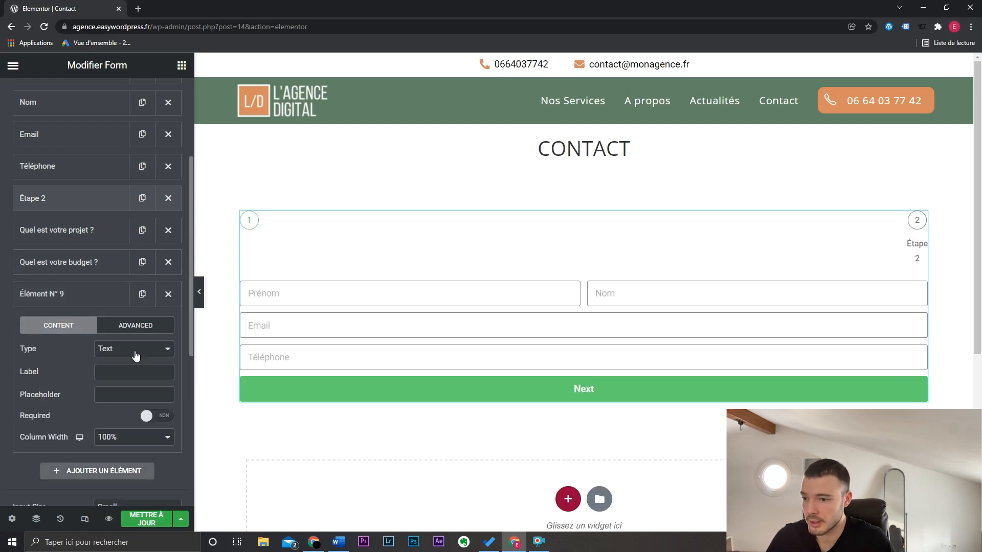
pyautogui.click(134, 373)
pyautogui.write('Quel est votre délai ?')
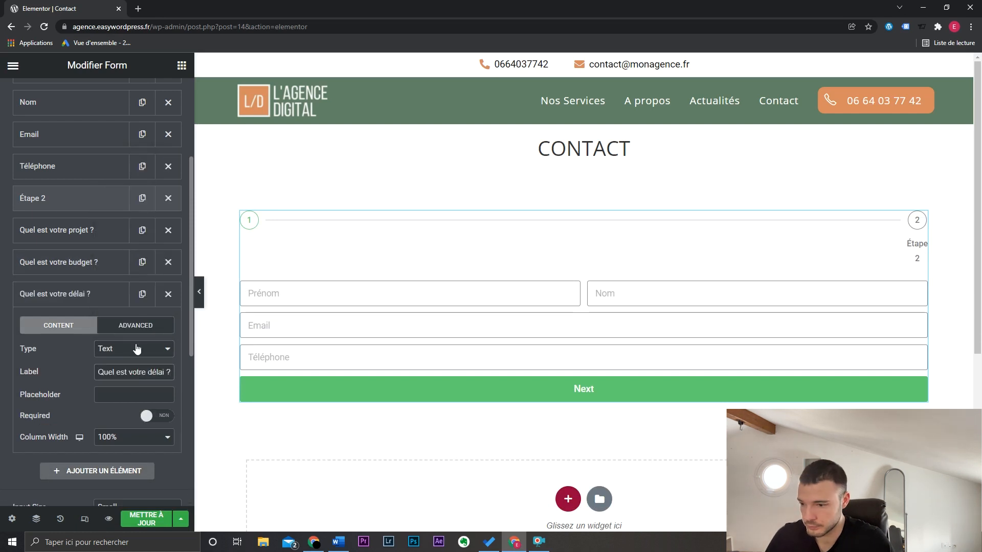
pyautogui.click(97, 301)
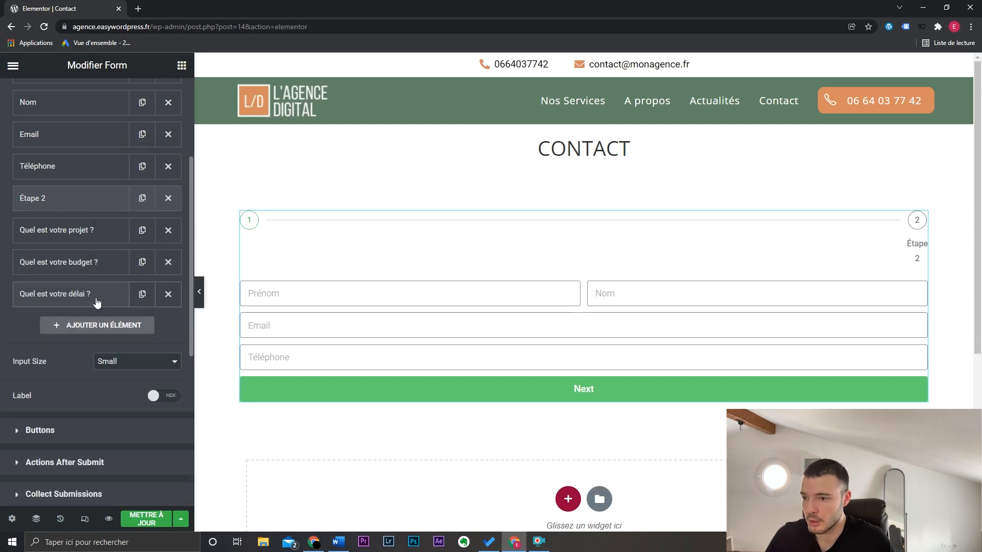
# Duplicate the Étape 2 element, placing the copy after "Quel est votre délai ?" with the label "Étape 3".
pyautogui.click(142, 198)
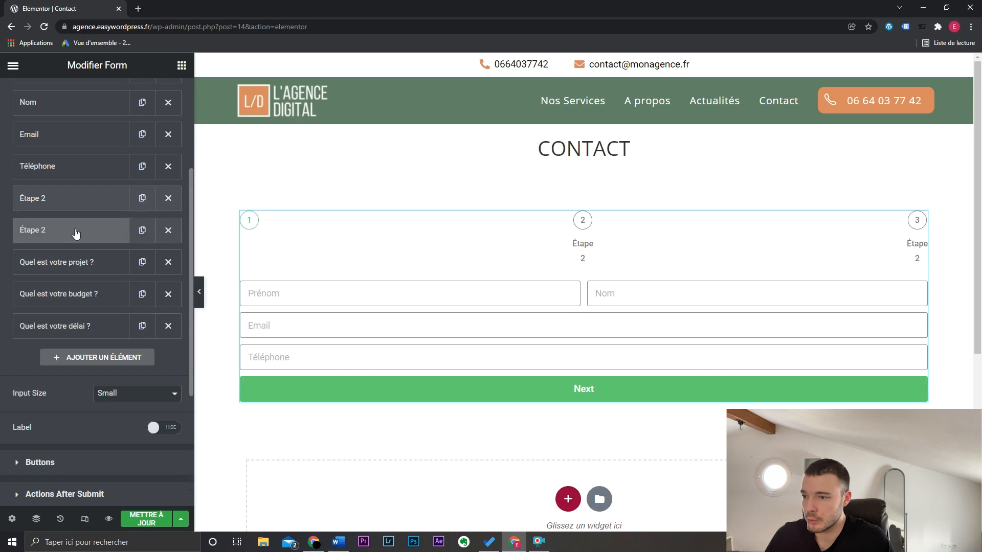
pyautogui.moveTo(75, 233); pyautogui.dragTo(72, 331)
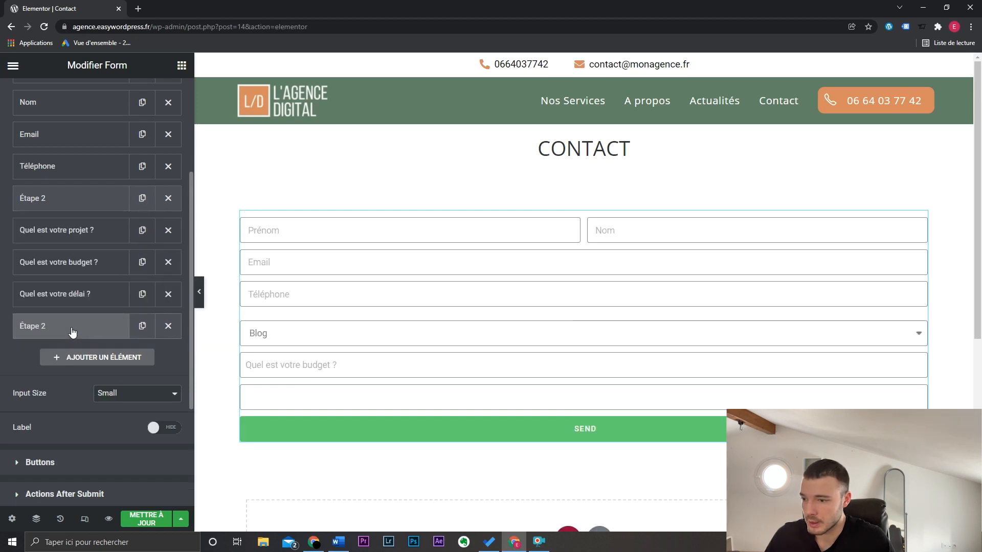
pyautogui.click(73, 332)
pyautogui.click(139, 404)
pyautogui.press('BackSpace')
pyautogui.write('3')
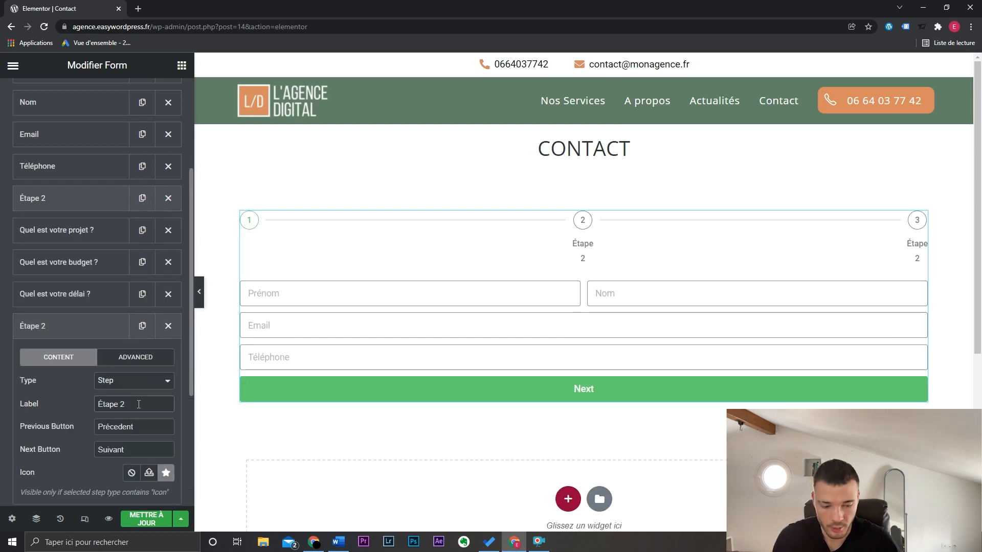
pyautogui.click(103, 329)
# Add a Textarea field after Étape 3 with the label "Infos Complémentaires" and a placeholder starting "Avez-vous des informations".
pyautogui.click(103, 364)
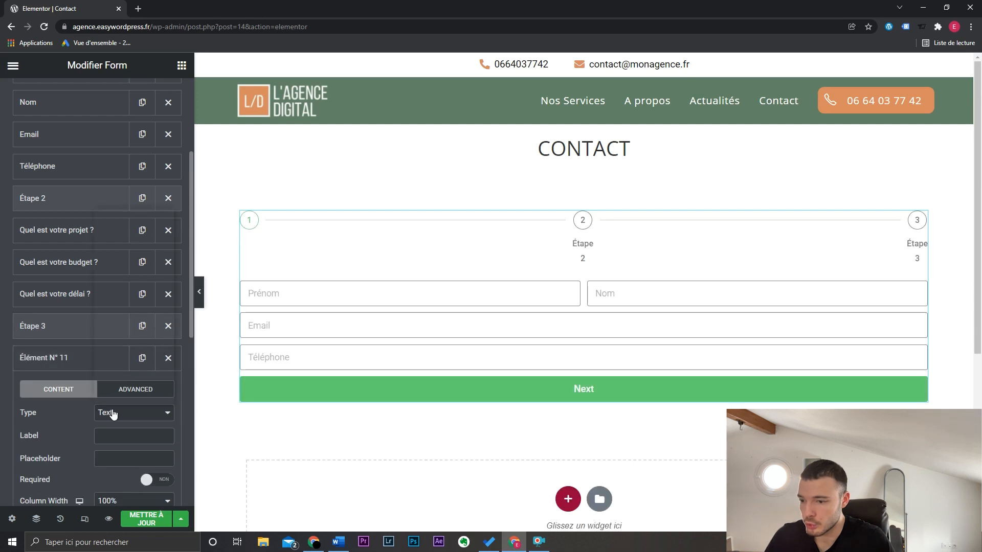
pyautogui.click(122, 415)
pyautogui.click(113, 234)
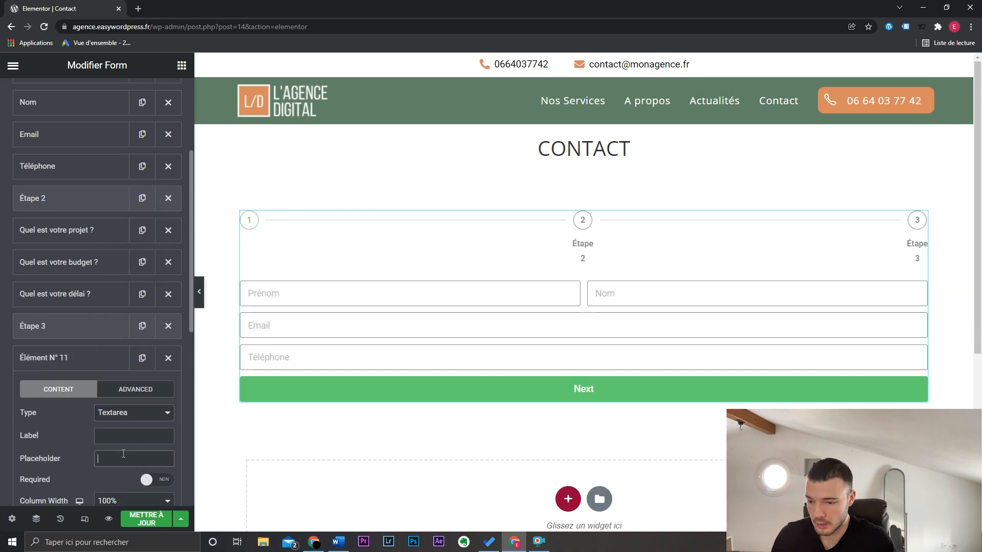
pyautogui.write('Avez-vous ')
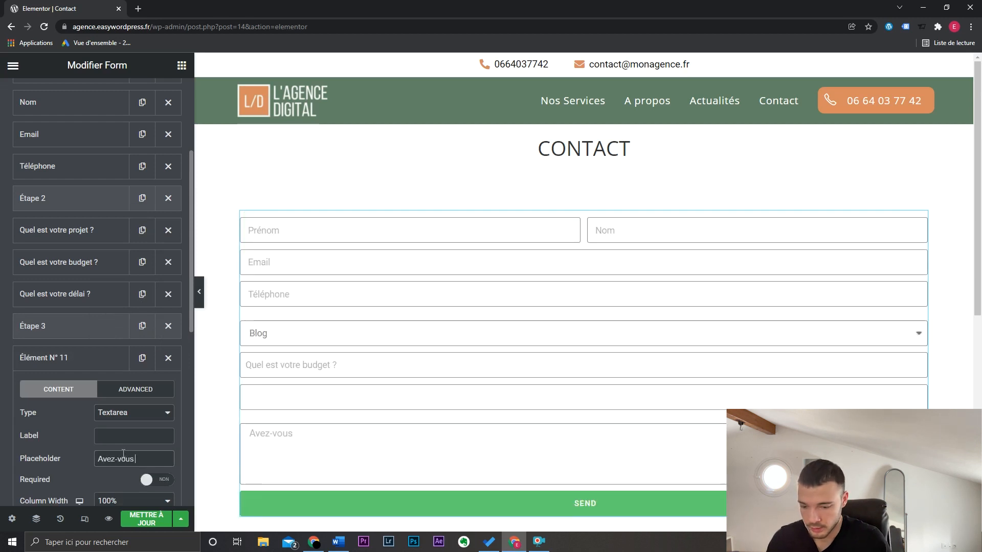
pyautogui.write('des informations')
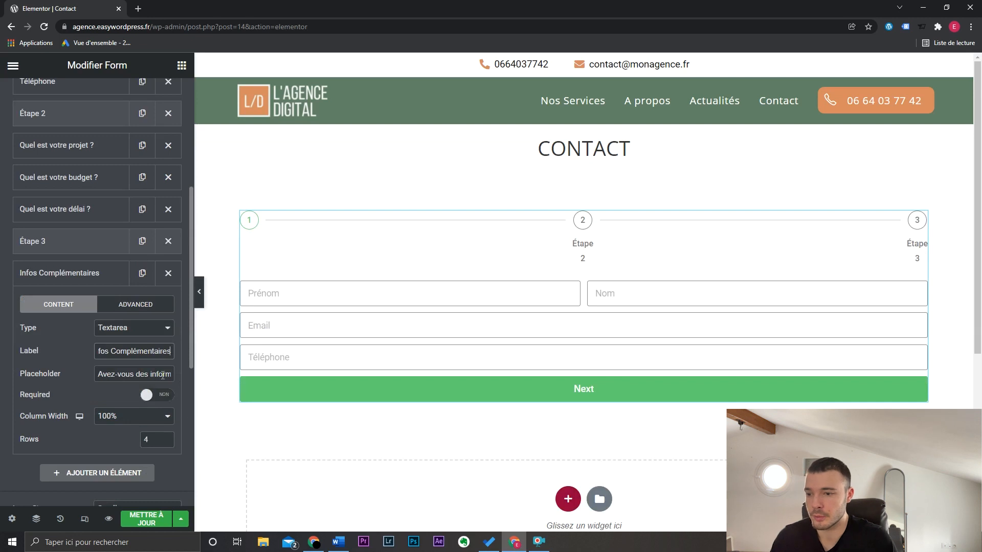
pyautogui.click(112, 276)
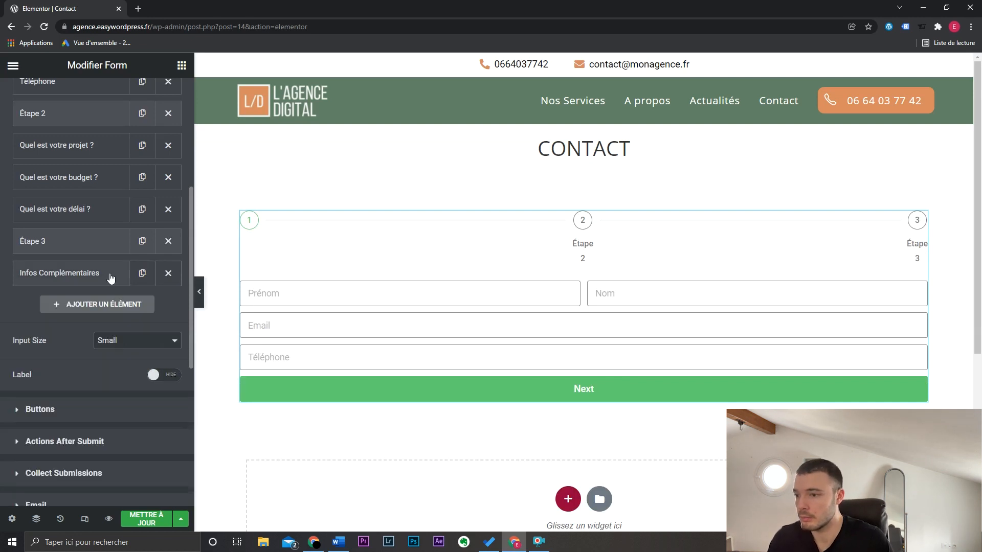
pyautogui.scroll(2, 115, 297)
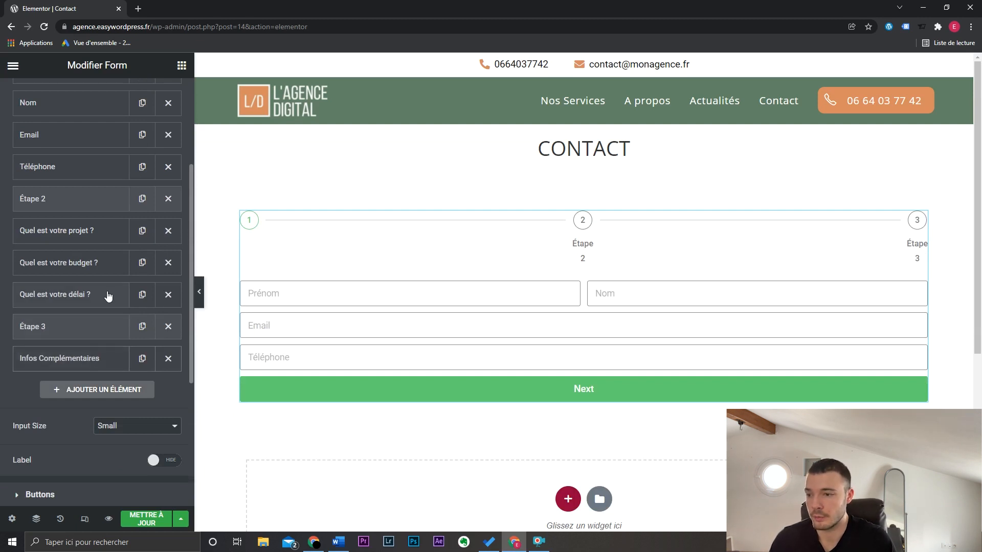
pyautogui.moveTo(103, 344); pyautogui.dragTo(86, 359)
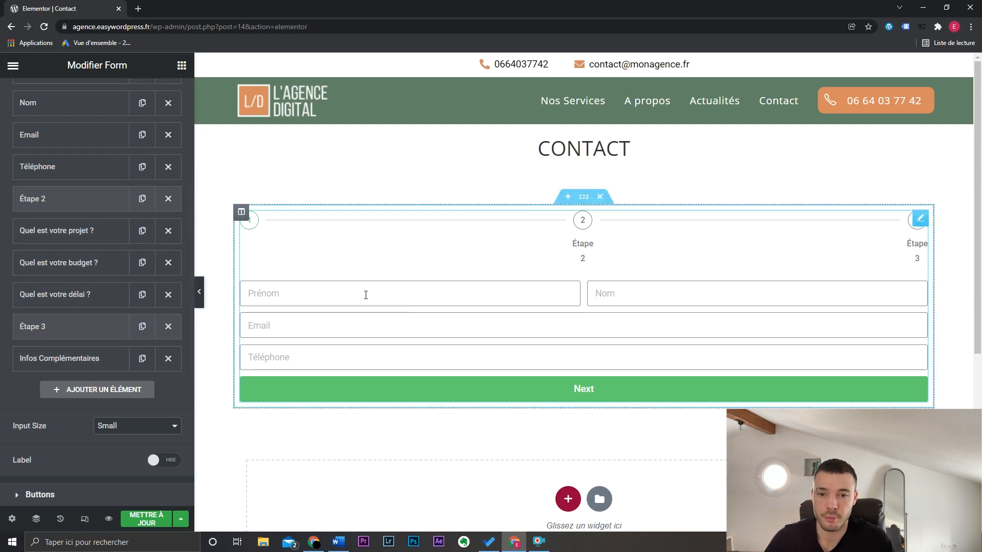
# Try the Text and Icon types for the form's steps indicator.
pyautogui.scroll(-5, 118, 410)
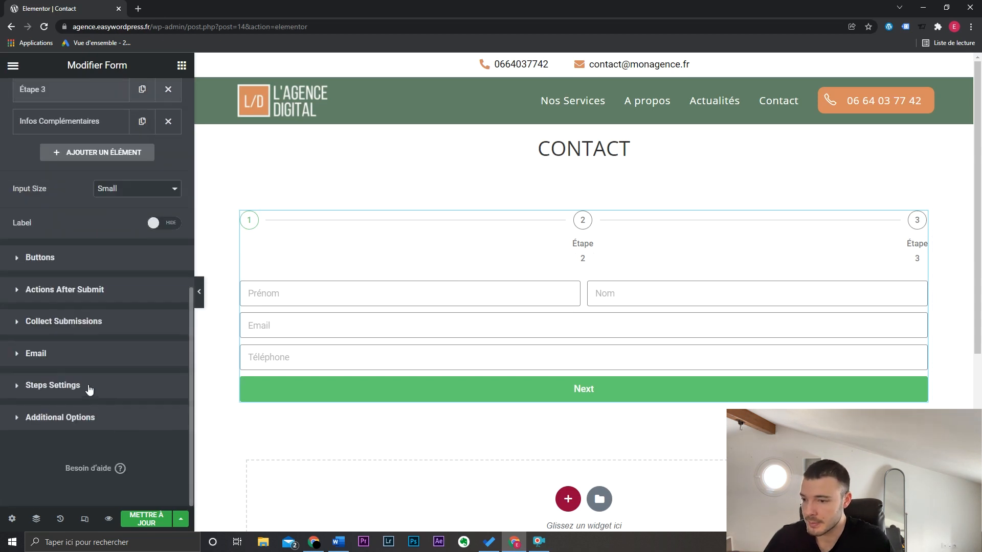
pyautogui.click(108, 378)
pyautogui.click(148, 323)
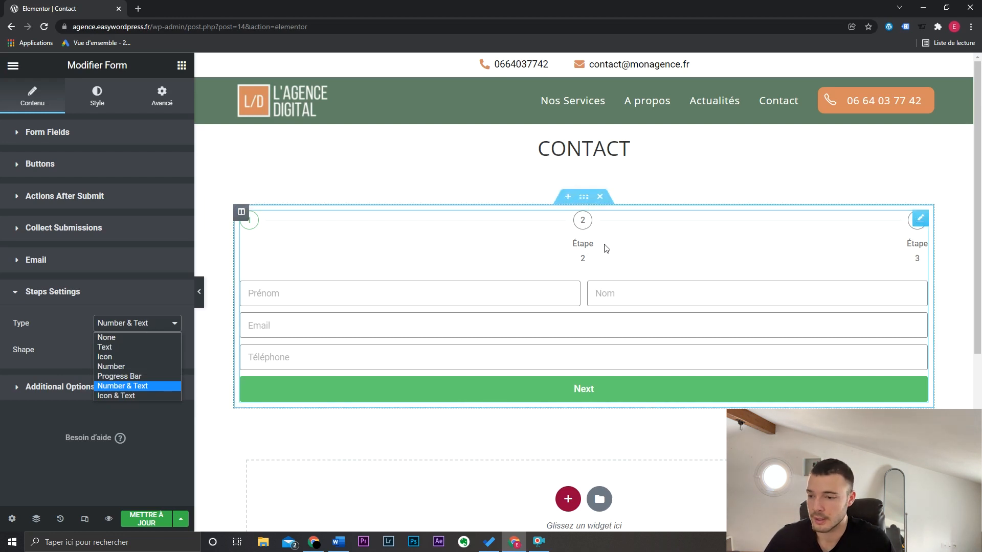
pyautogui.click(137, 347)
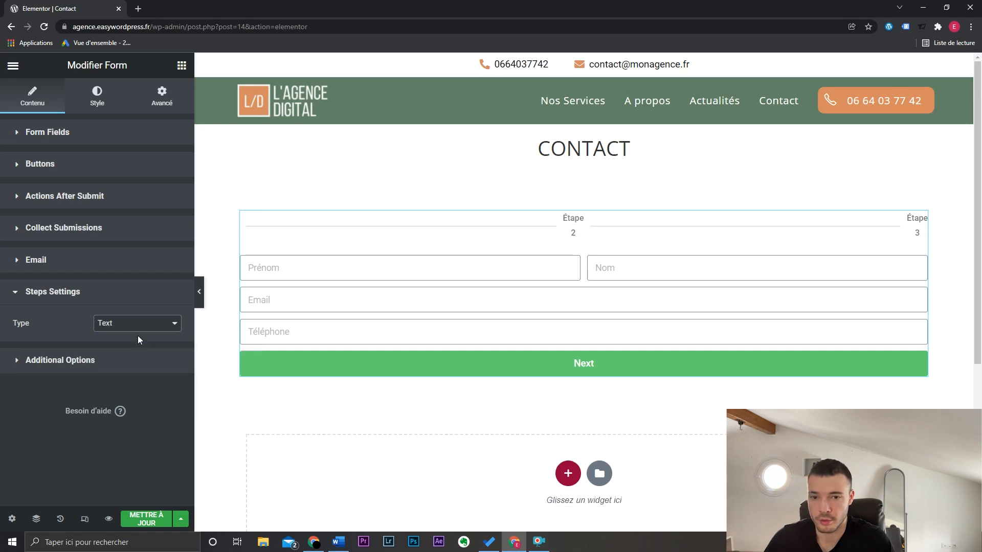
pyautogui.press('Down')
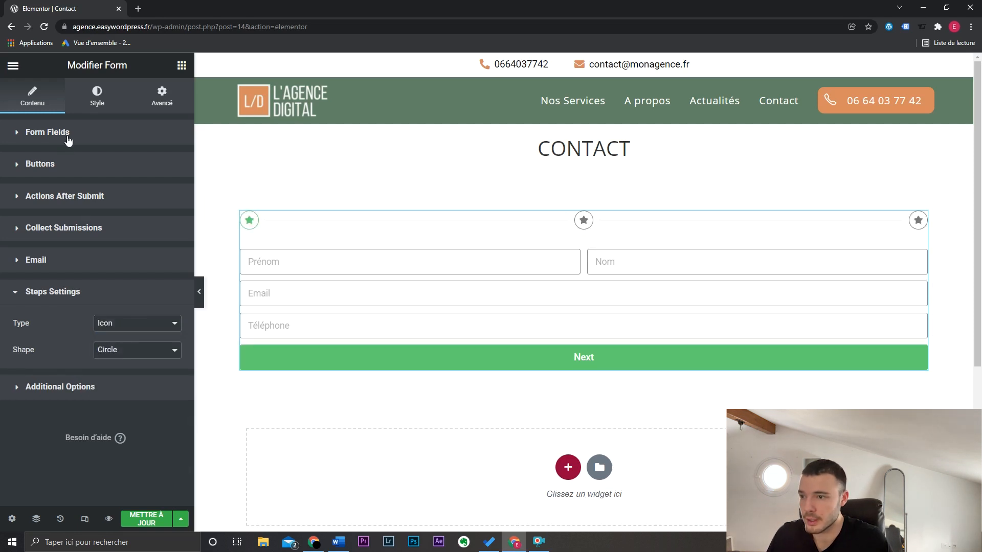
# Examine the icon option in the Étape 2 element's content settings.
pyautogui.click(19, 131)
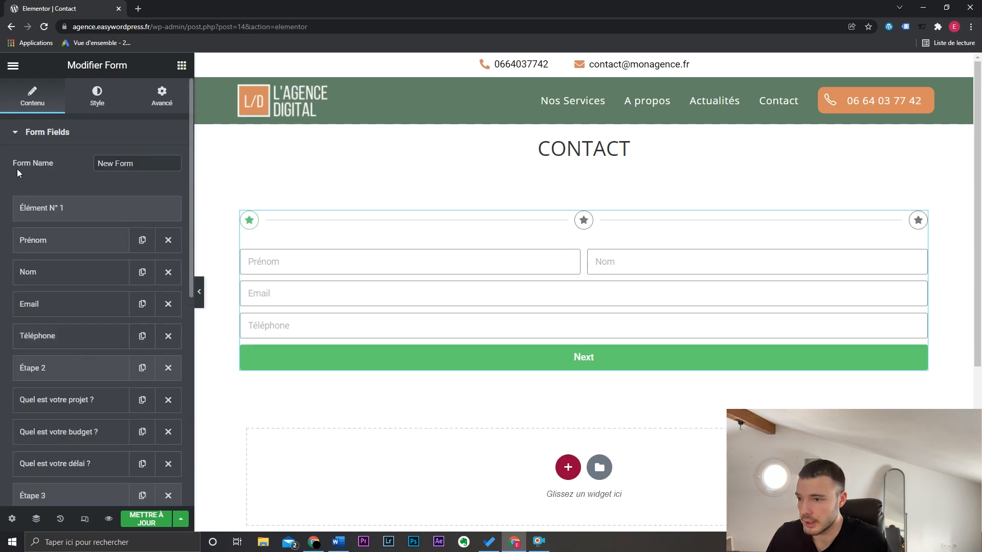
pyautogui.click(66, 368)
pyautogui.scroll(-3, 66, 369)
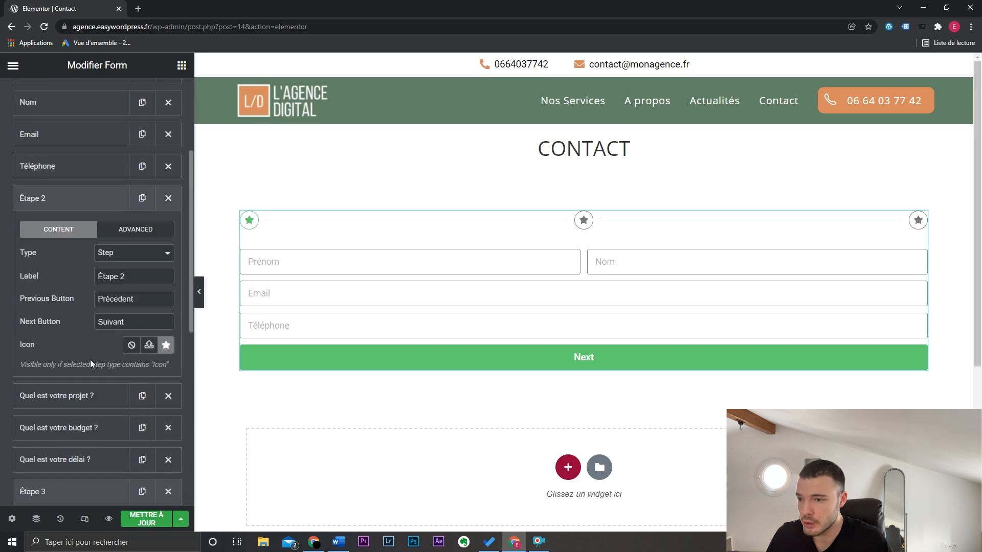
# Compare the Number and Progress Bar types for the form's steps indicator and keep Progress Bar.
pyautogui.click(137, 322)
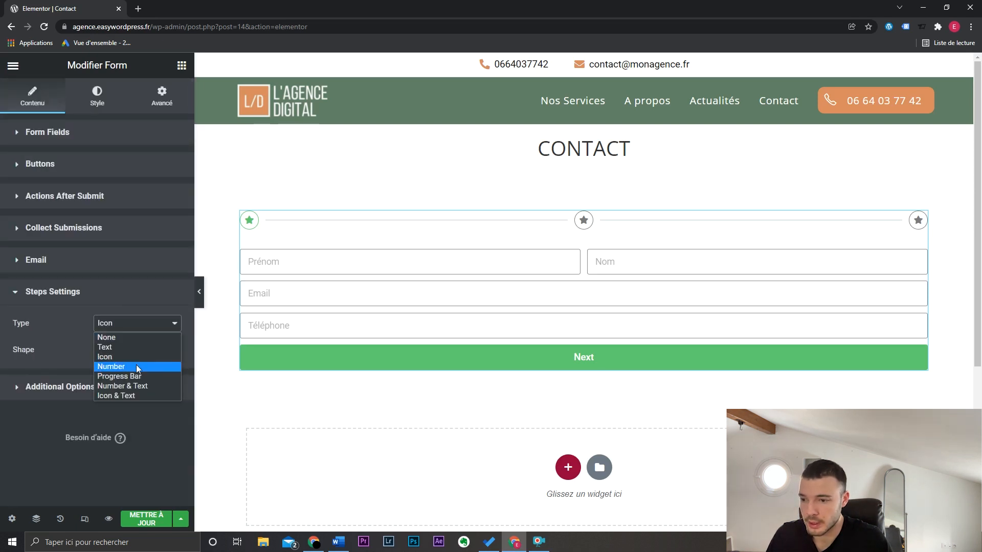
pyautogui.click(136, 364)
pyautogui.click(136, 330)
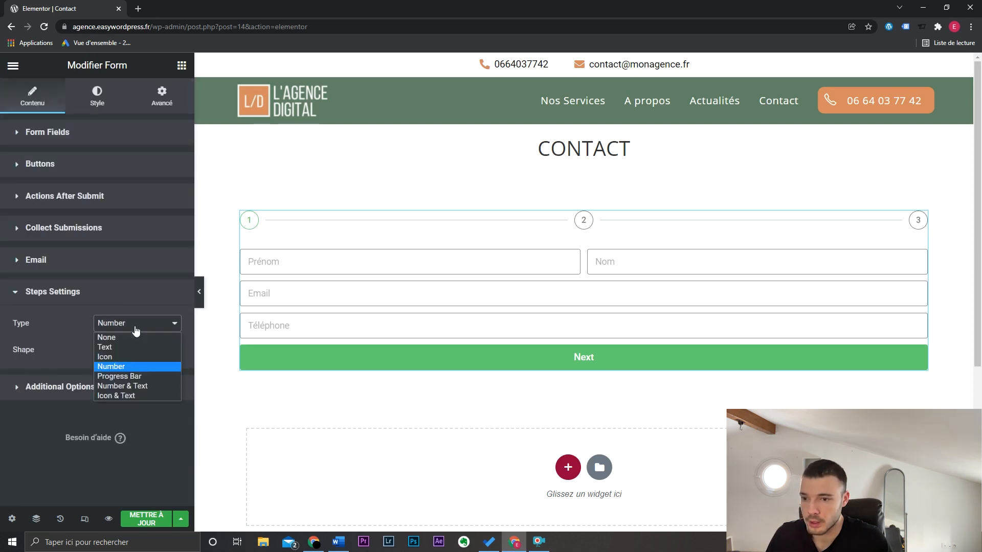
pyautogui.click(139, 378)
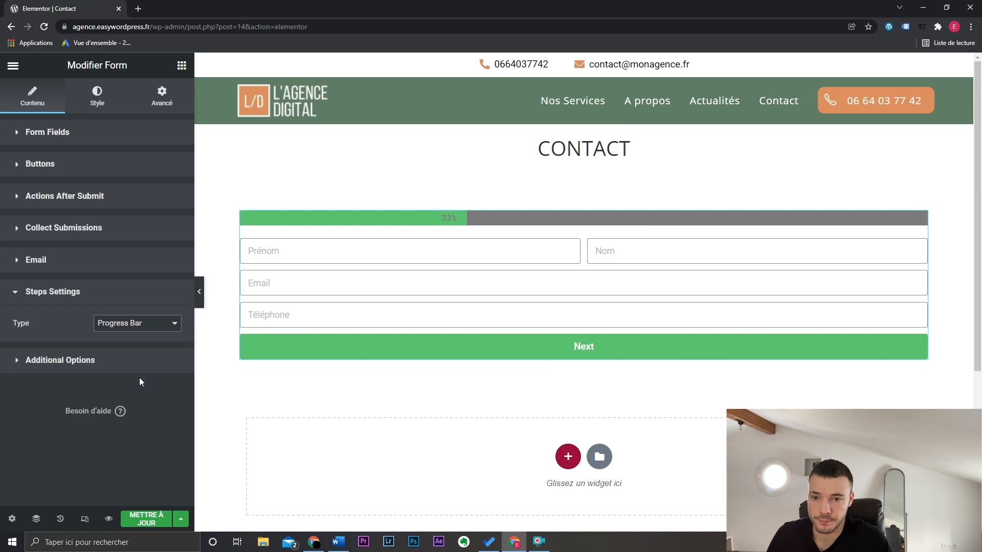
pyautogui.click(137, 322)
pyautogui.click(140, 369)
pyautogui.click(160, 329)
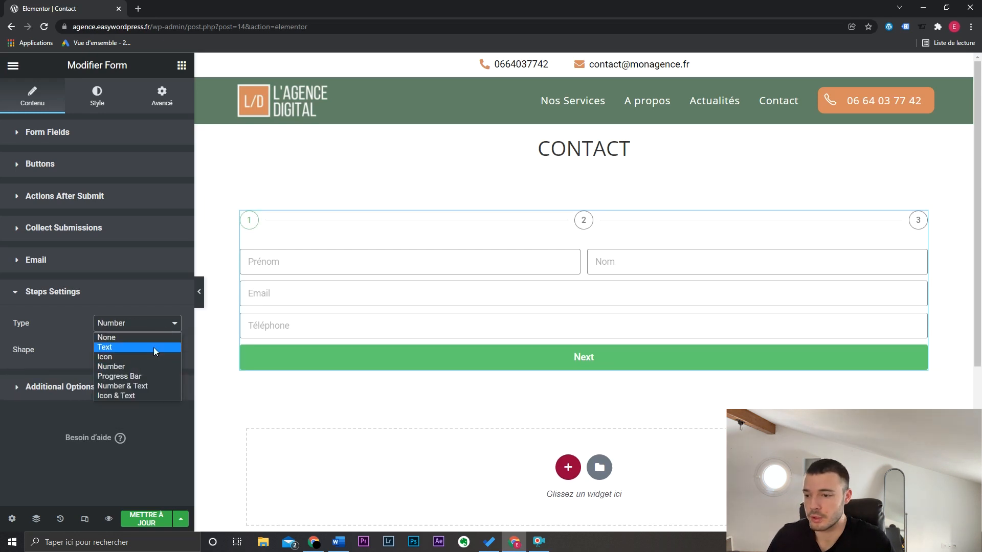
pyautogui.click(152, 376)
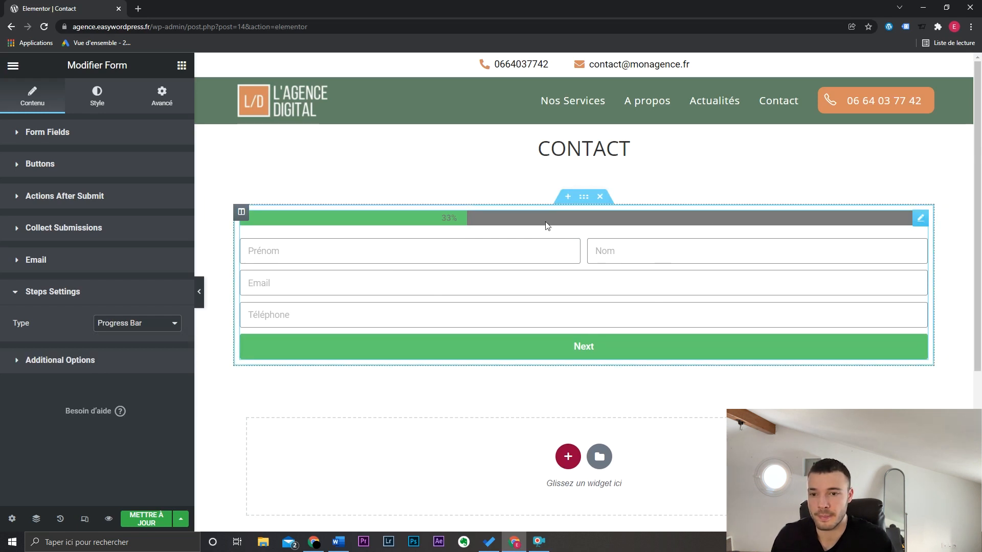
# Set the progress bar's color to the orange global color and its background color to light grey #EBEBEB.
pyautogui.click(92, 110)
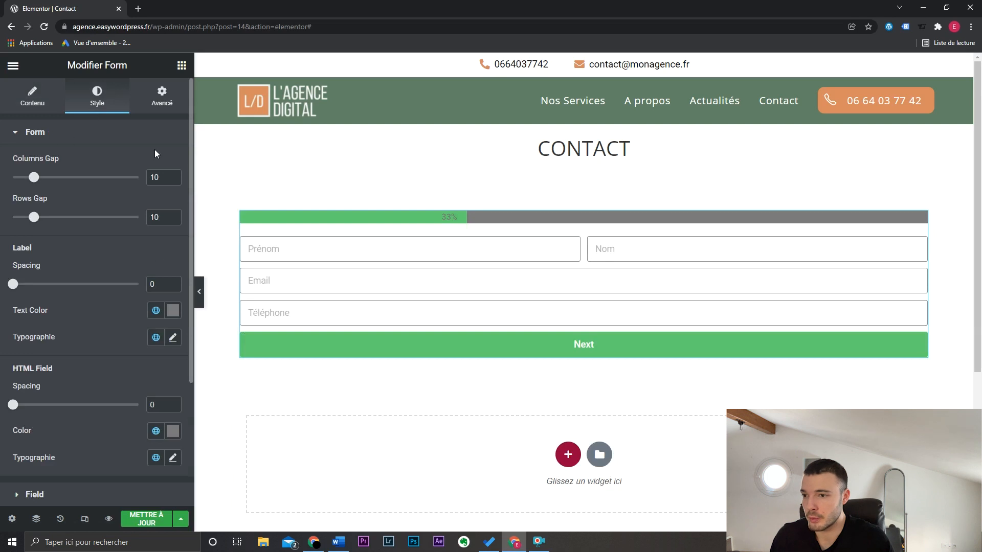
pyautogui.click(102, 141)
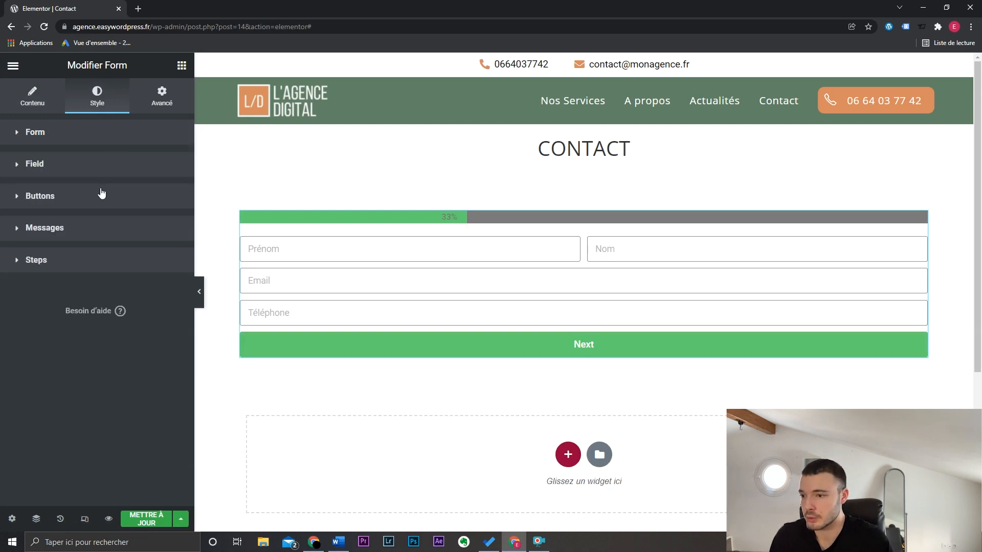
pyautogui.click(71, 263)
pyautogui.scroll(-2, 95, 268)
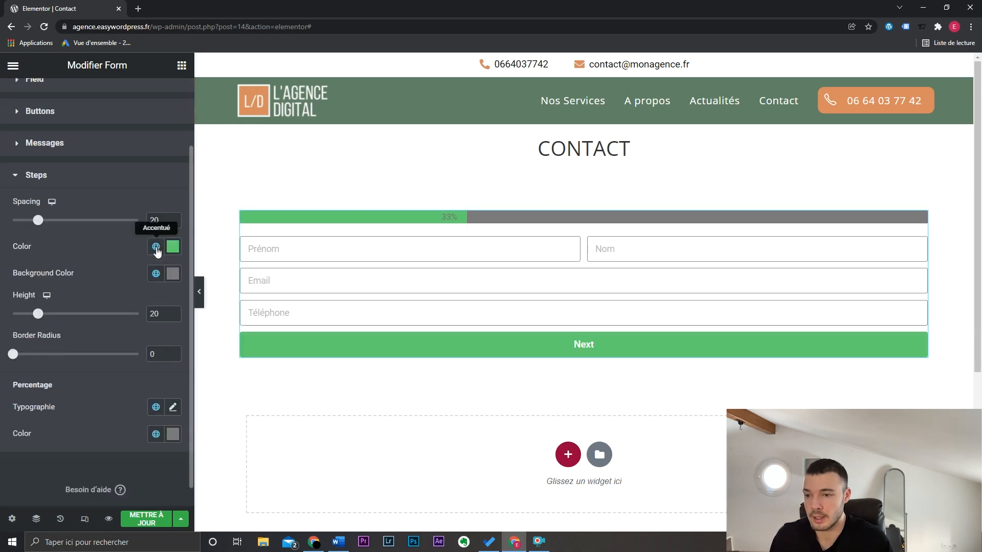
pyautogui.click(156, 248)
pyautogui.click(100, 436)
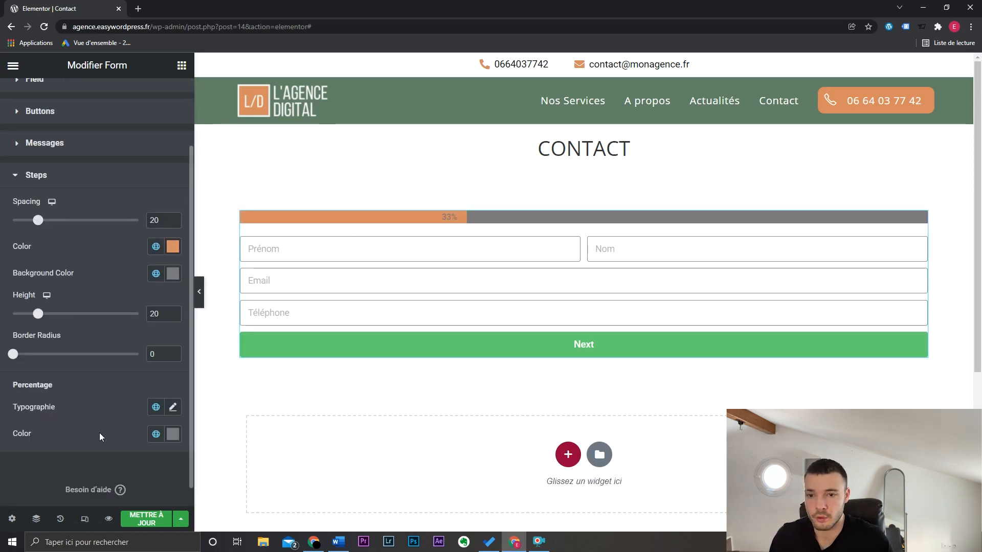
pyautogui.click(173, 273)
pyautogui.moveTo(49, 346); pyautogui.dragTo(15, 326)
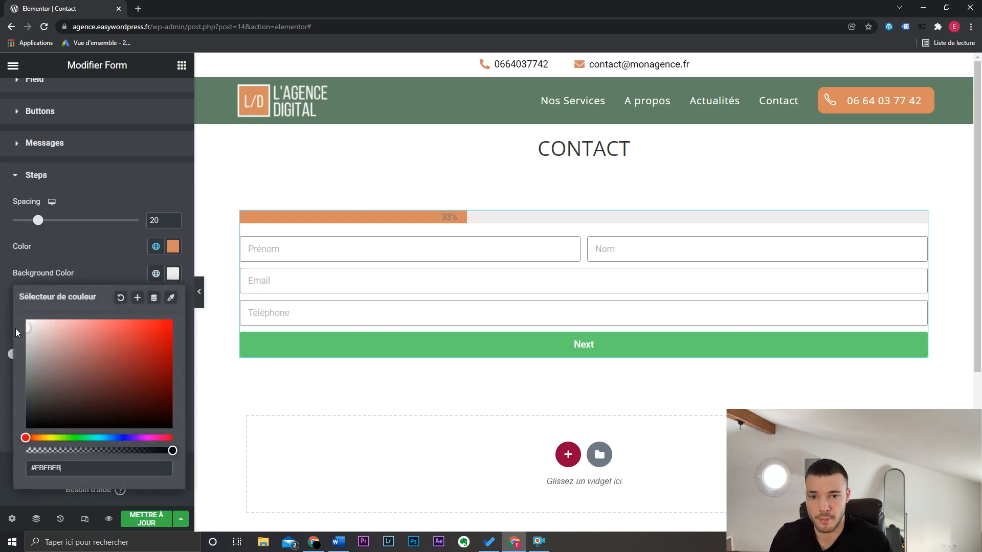
pyautogui.click(173, 273)
# Make the progress bar's percentage text white and change its font family to a condensed typeface.
pyautogui.click(173, 434)
pyautogui.moveTo(76, 307); pyautogui.dragTo(26, 255)
pyautogui.click(65, 475)
pyautogui.click(173, 407)
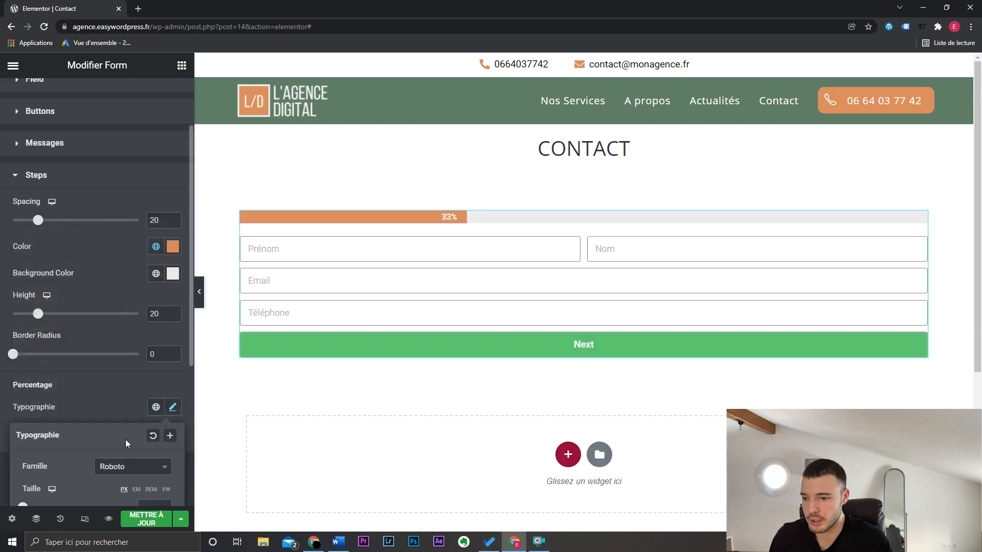
pyautogui.click(127, 466)
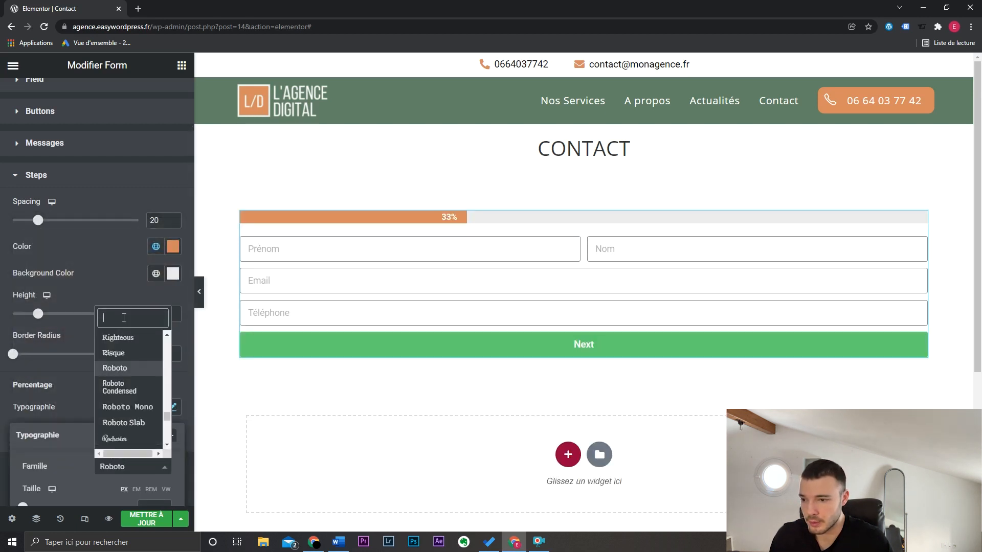
pyautogui.write('bold')
# Apply the orange global color as the background of both the Next & Submit button and the Previous button.
pyautogui.scroll(2, 116, 213)
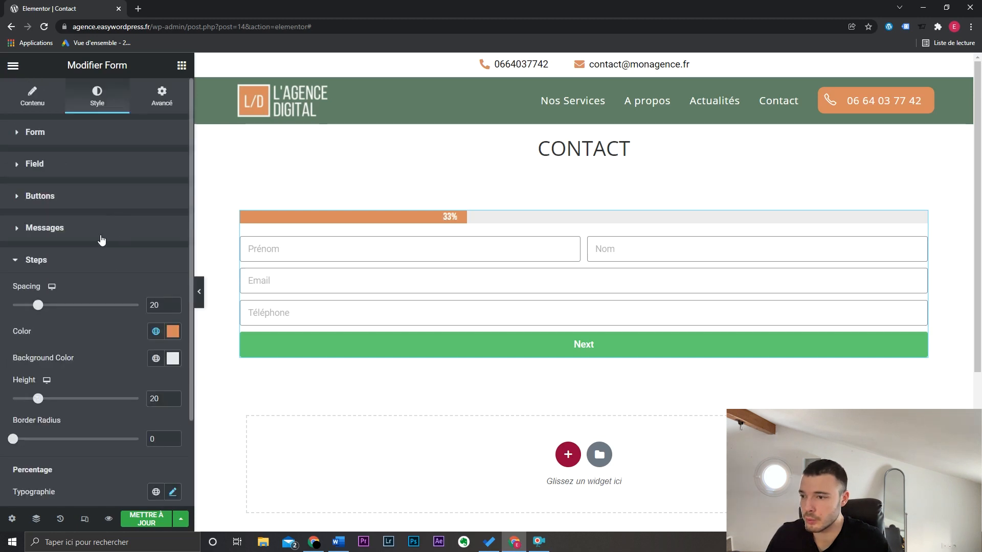
pyautogui.click(40, 196)
pyautogui.click(156, 324)
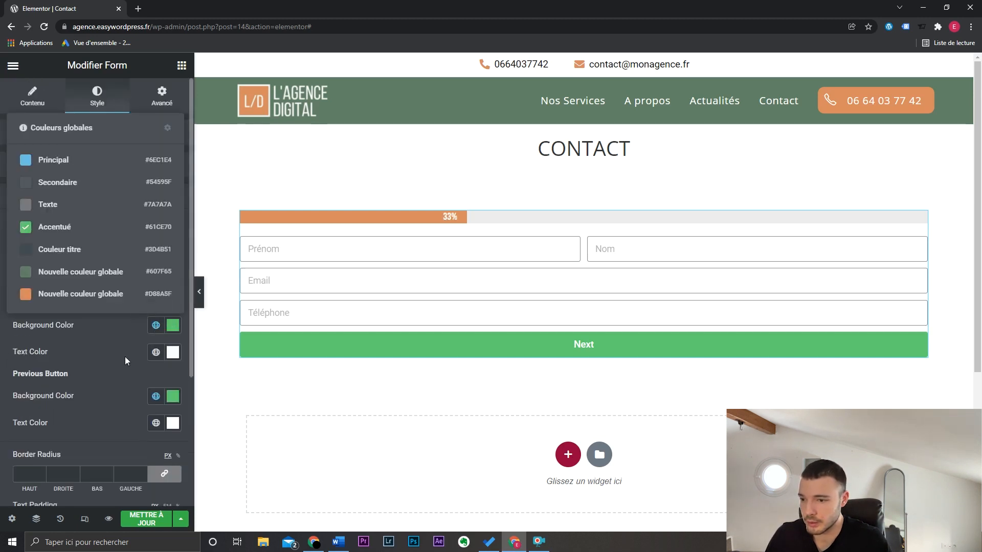
pyautogui.click(116, 295)
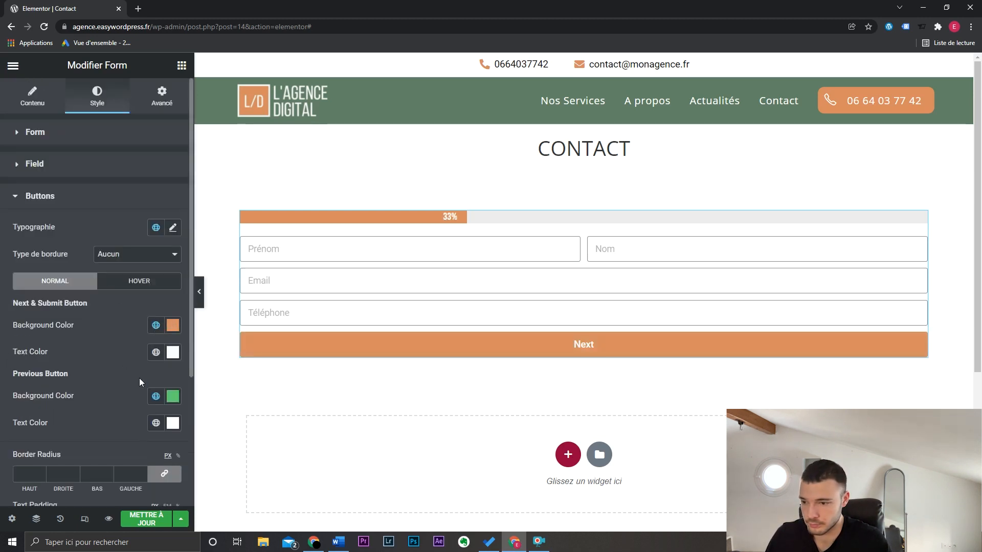
pyautogui.click(156, 396)
pyautogui.click(121, 367)
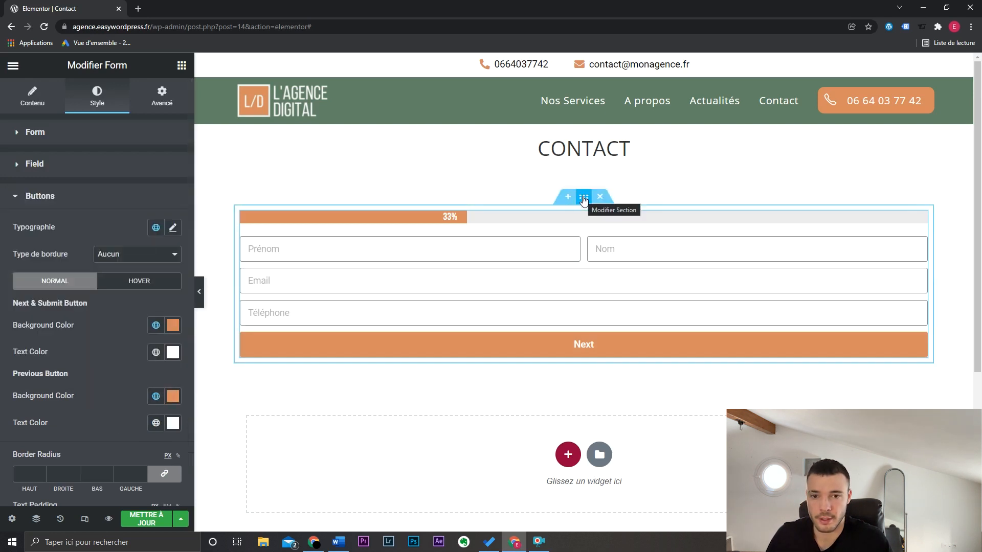
# Narrow the form section's content width to 679 and preview the updated page.
pyautogui.click(584, 198)
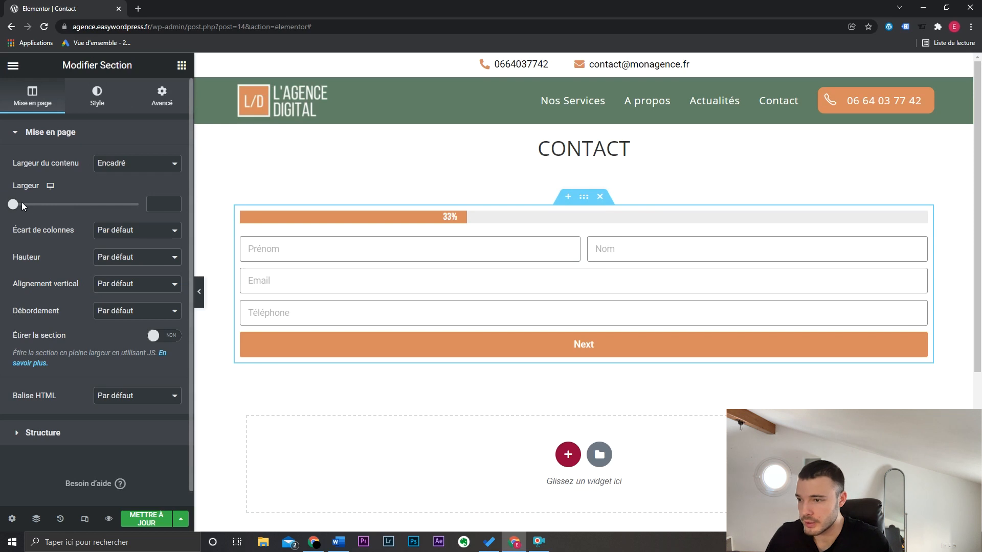
pyautogui.moveTo(22, 203); pyautogui.dragTo(35, 207)
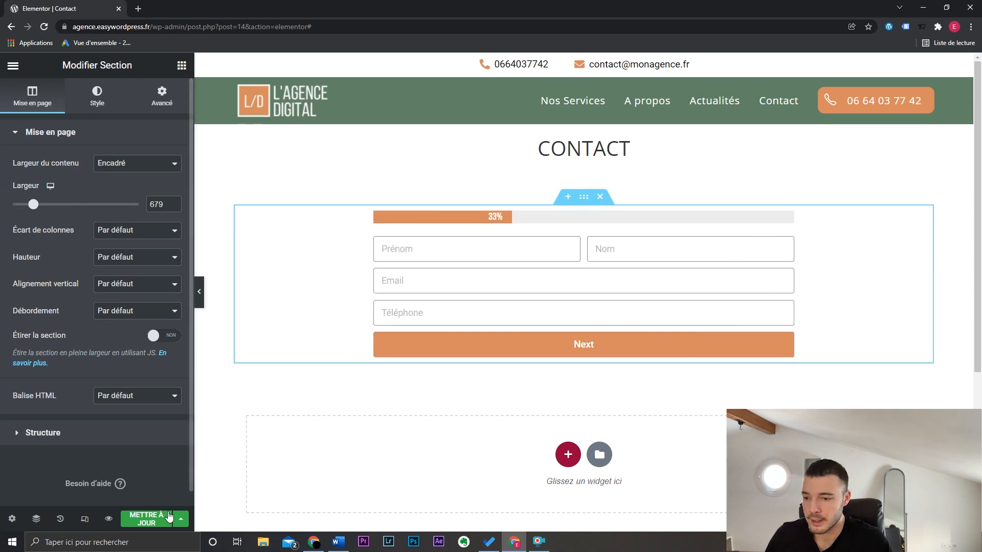
pyautogui.click(109, 520)
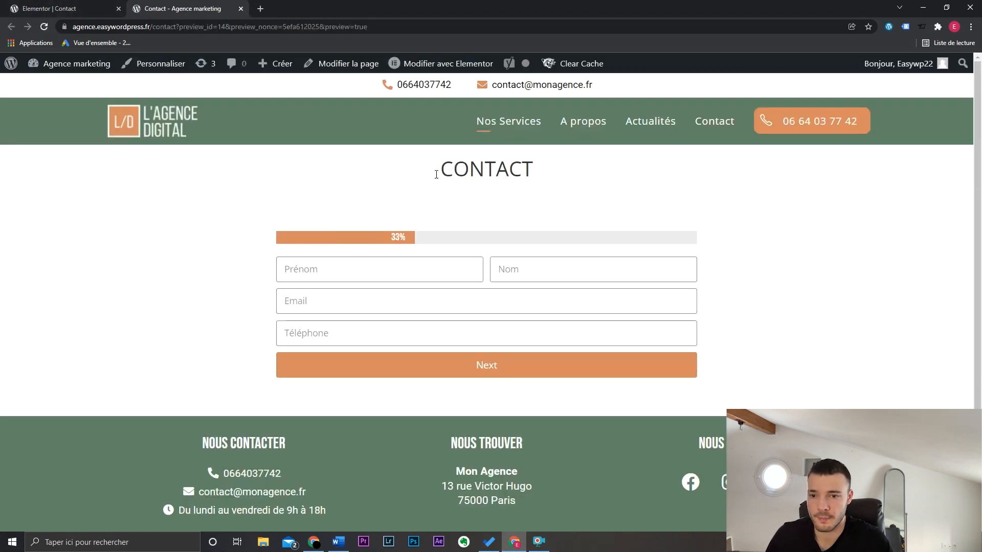
# Back in the Elementor editor, relabel the form's Next button "Suivant" and its Previous button "Précedent".
pyautogui.click(38, 15)
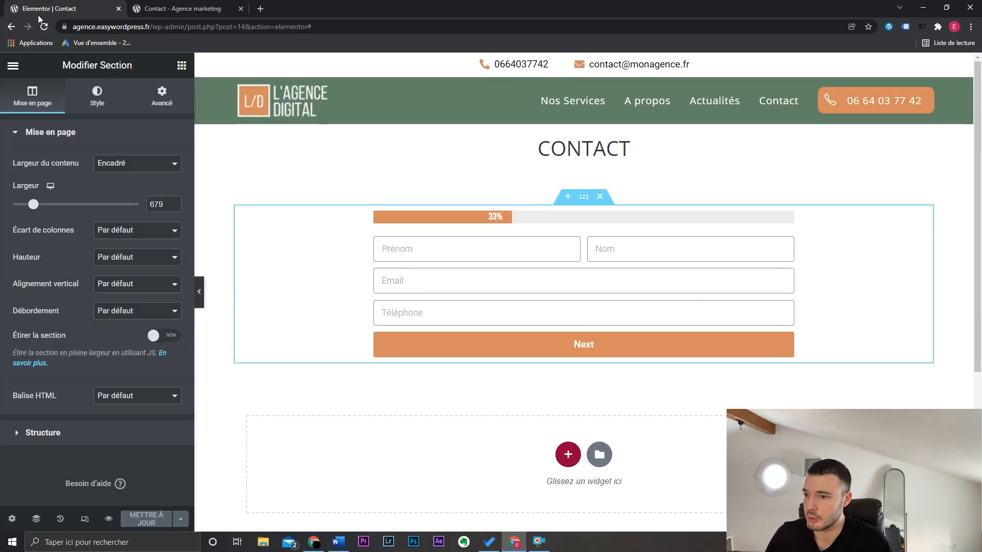
pyautogui.click(742, 286)
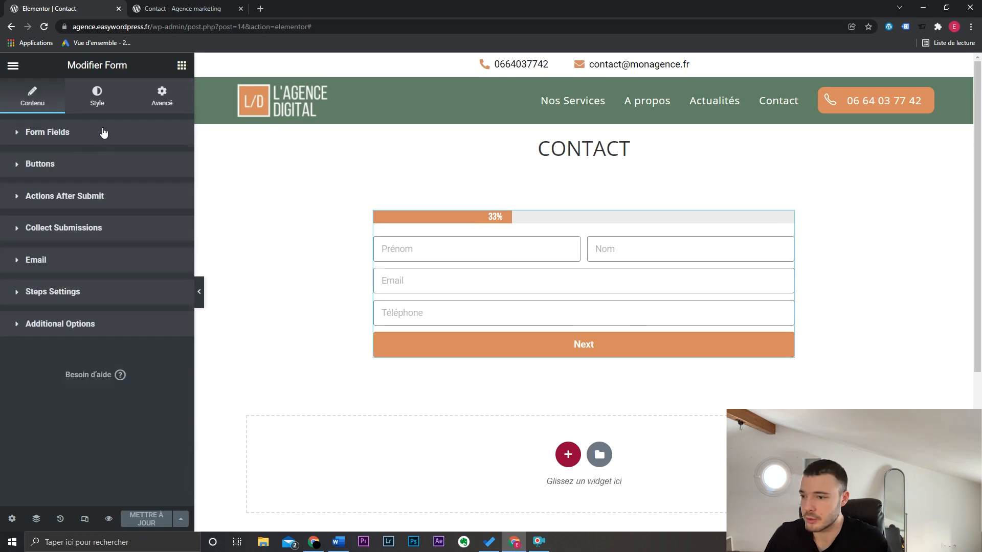
pyautogui.click(68, 171)
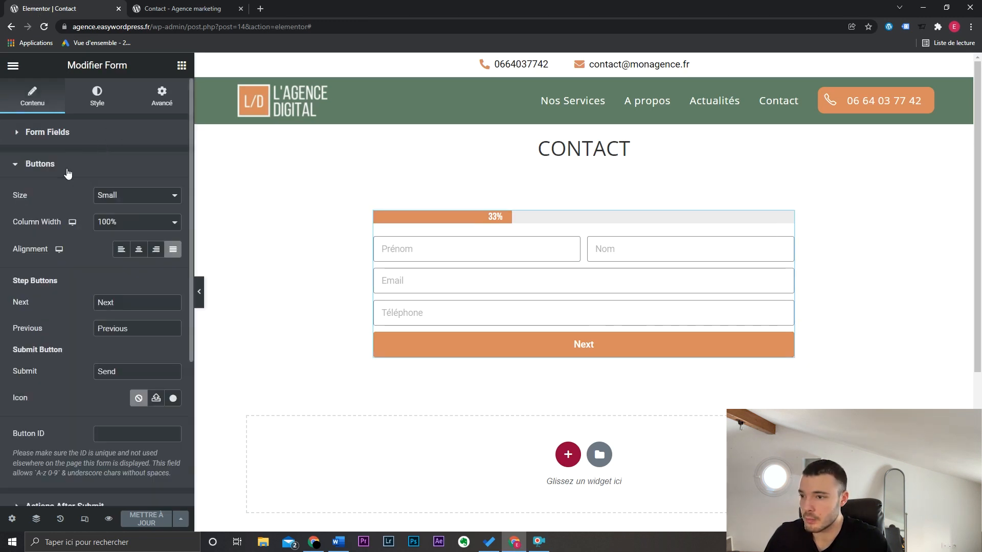
pyautogui.doubleClick(130, 300)
pyautogui.write('Suivant')
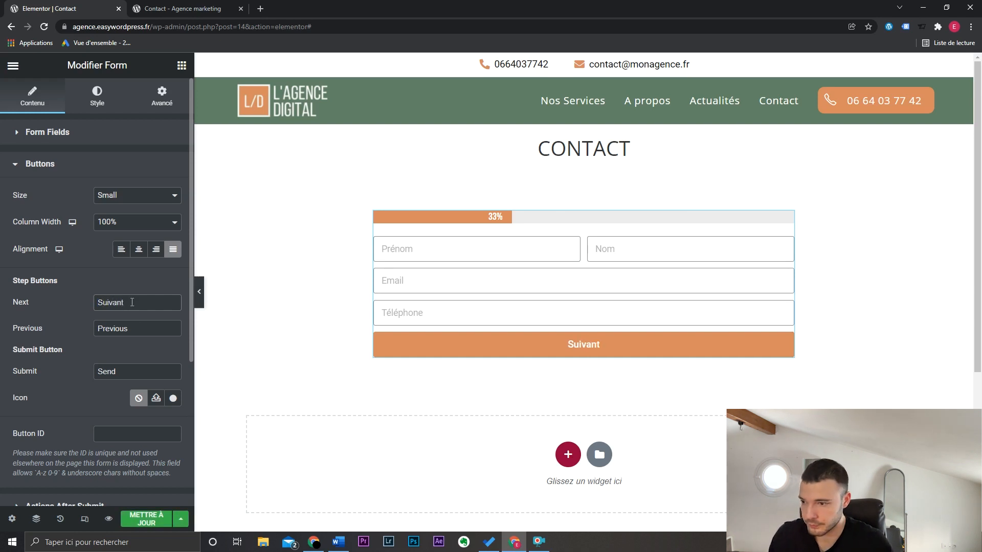
pyautogui.doubleClick(136, 329)
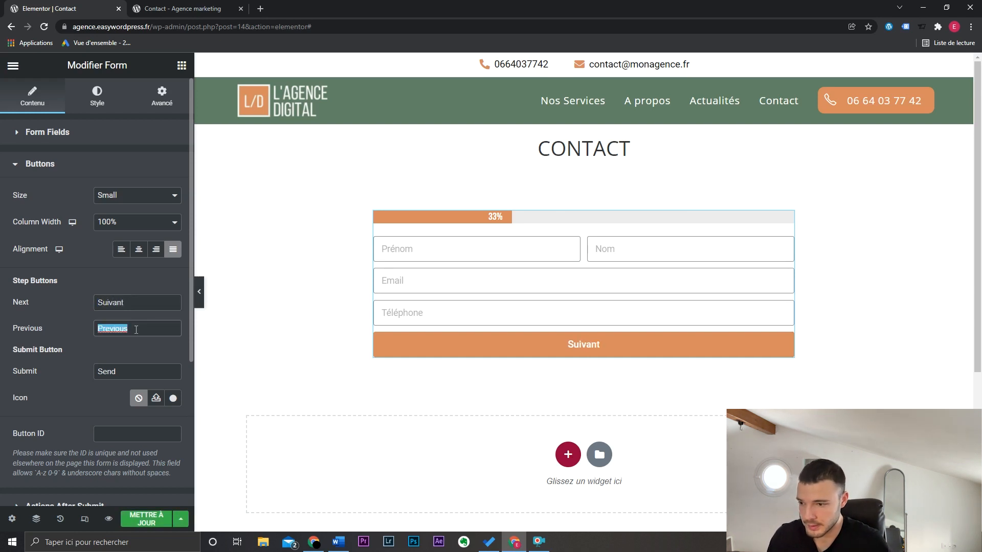
pyautogui.write('Précedent')
# Replace the submit button's label with "Obtenir mon devis gratuit".
pyautogui.doubleClick(155, 373)
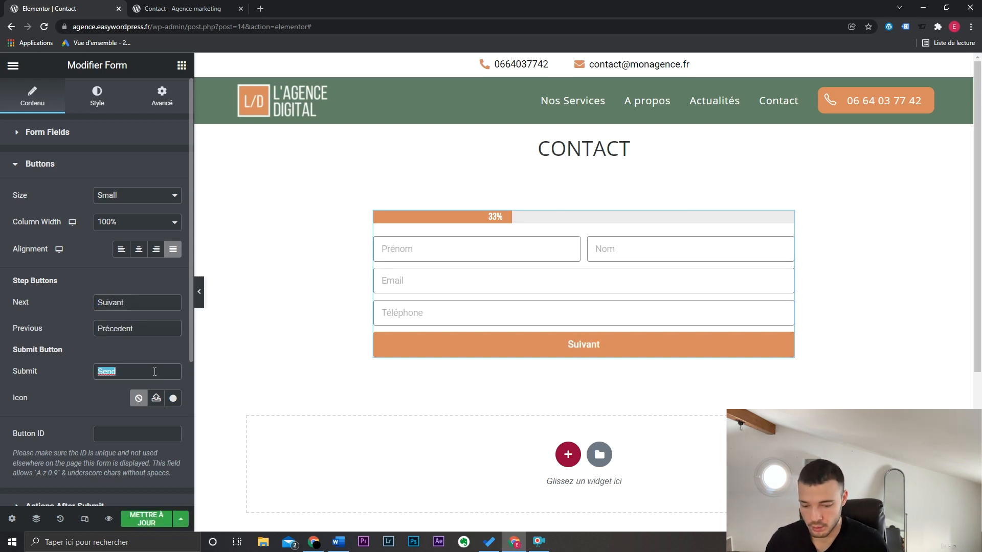
pyautogui.write('Envoyer mon message')
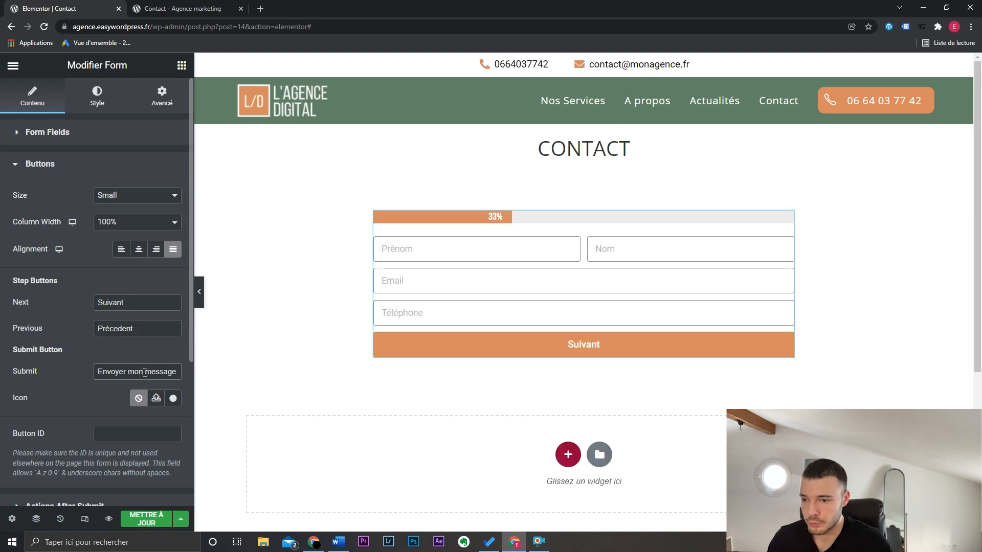
pyautogui.tripleClick(144, 373)
pyautogui.write('Obten')
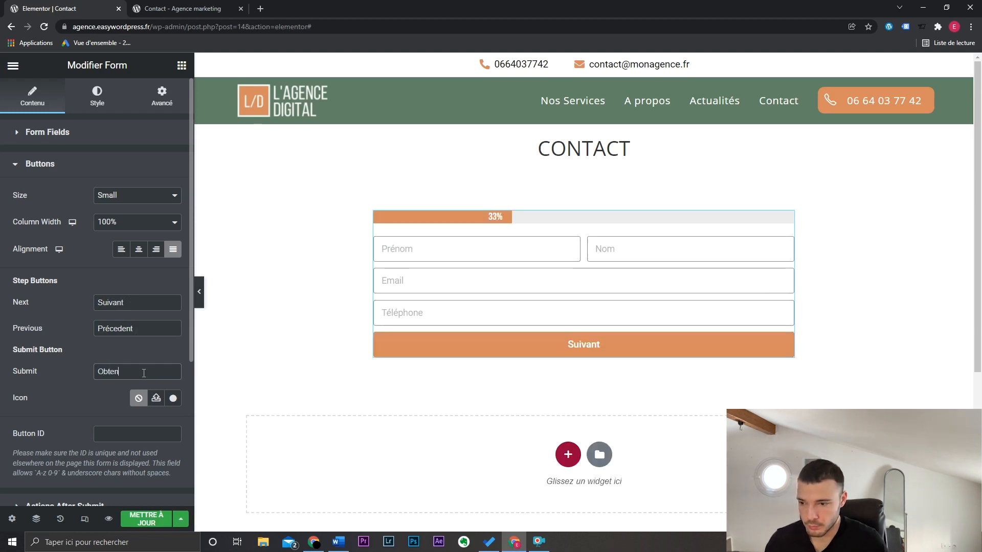
pyautogui.write('ir mon devis gratuit')
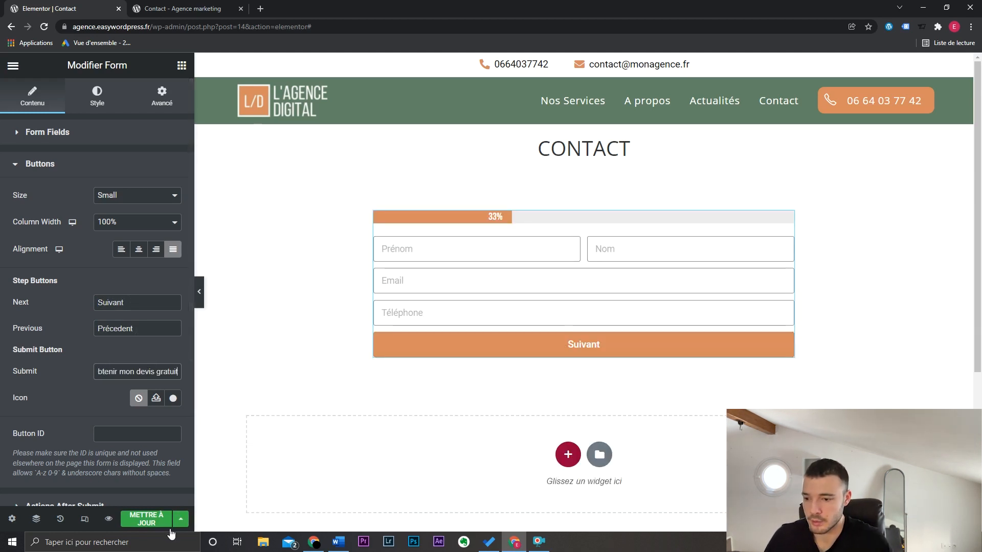
# Update the Contact page and reload its preview in the browser.
pyautogui.click(159, 522)
pyautogui.click(179, 8)
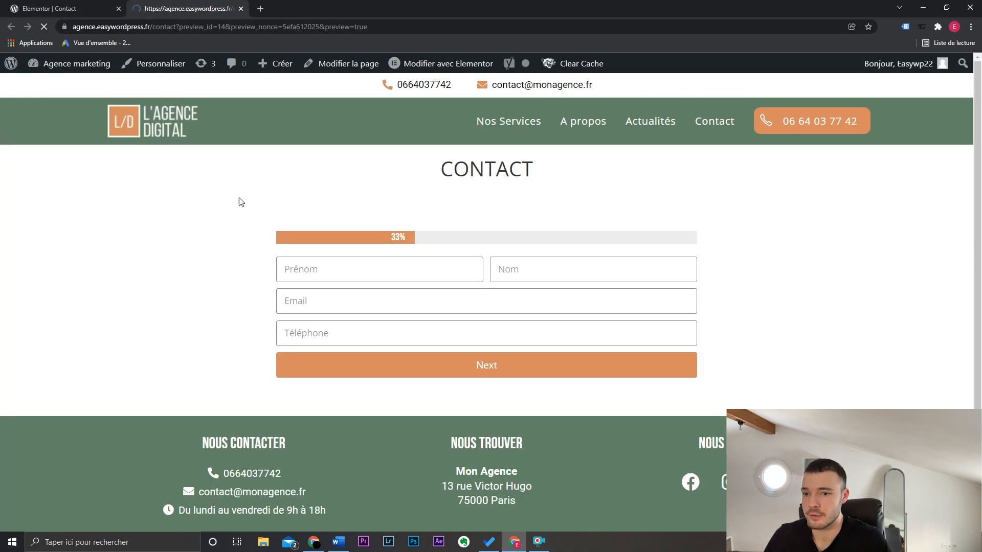
pyautogui.press('F5')
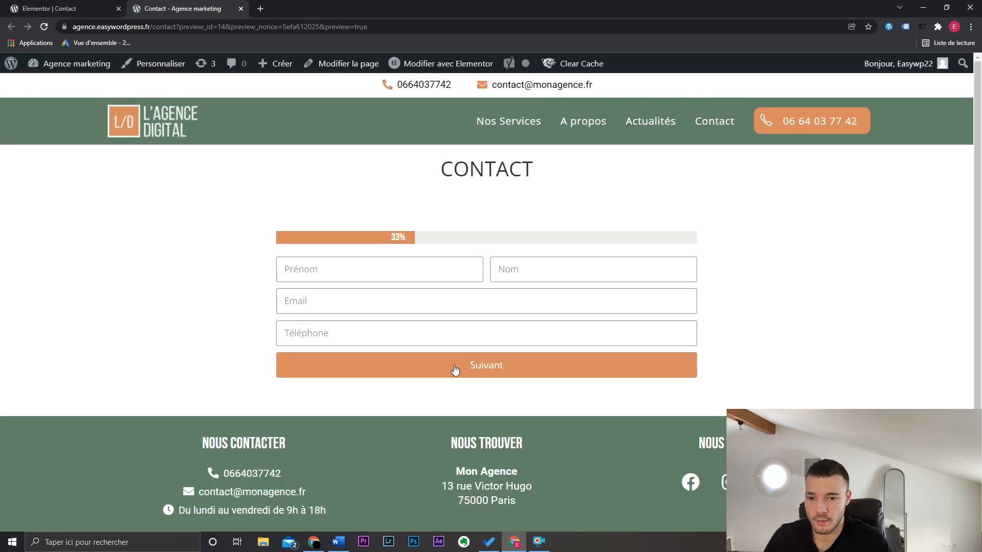
# Fill the form's first step with the saved test first name, last name, e-mail and phone number, and advance to the second step.
pyautogui.click(368, 273)
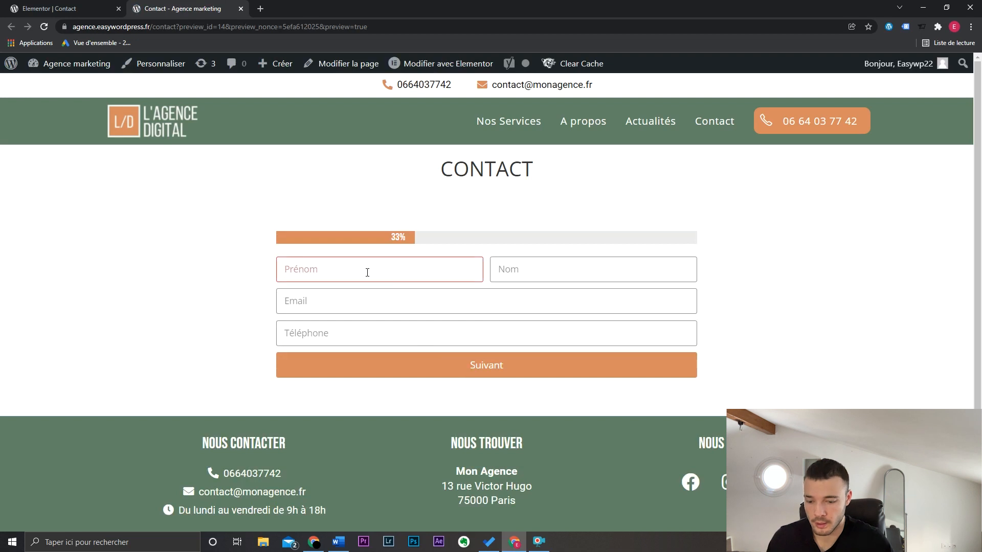
pyautogui.write('E')
pyautogui.press('Down')
pyautogui.press('Return')
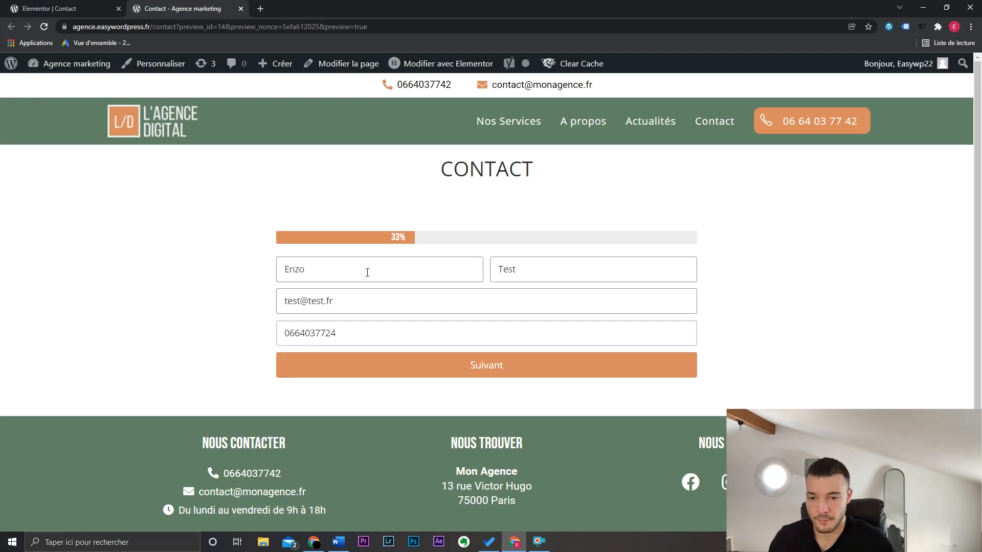
pyautogui.click(487, 369)
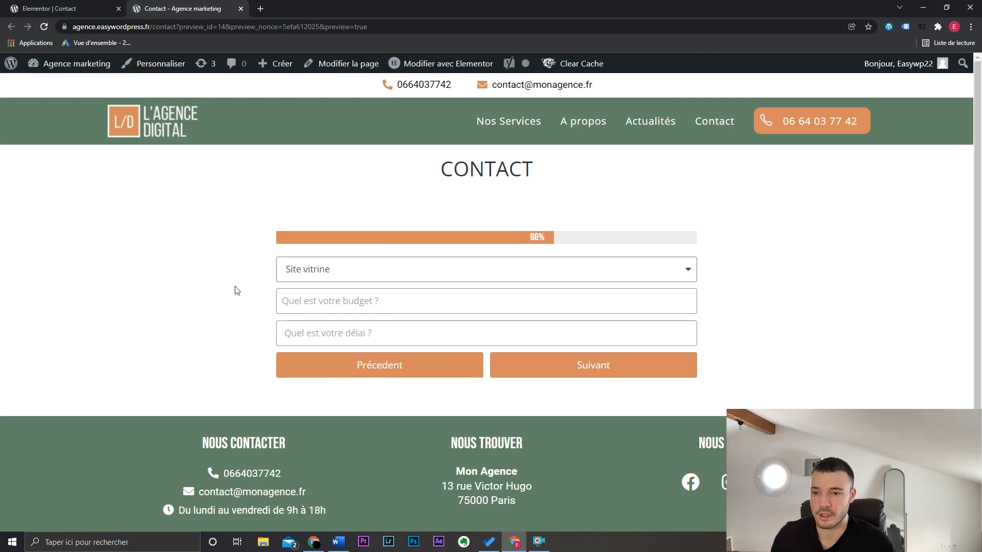
# Choose "Site vitrine" as the project type and enter a budget of 1500 and a deadline of "1 mois".
pyautogui.click(363, 269)
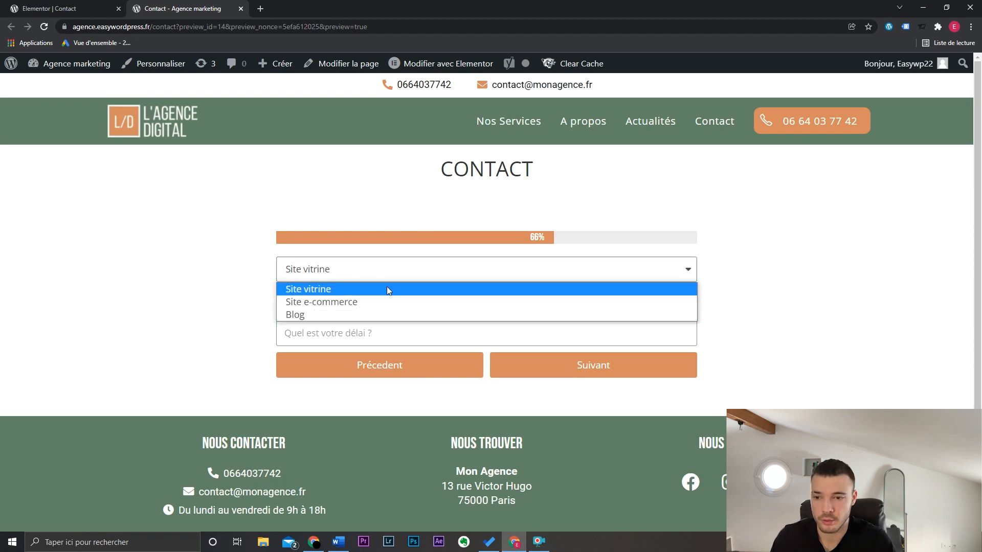
pyautogui.click(329, 290)
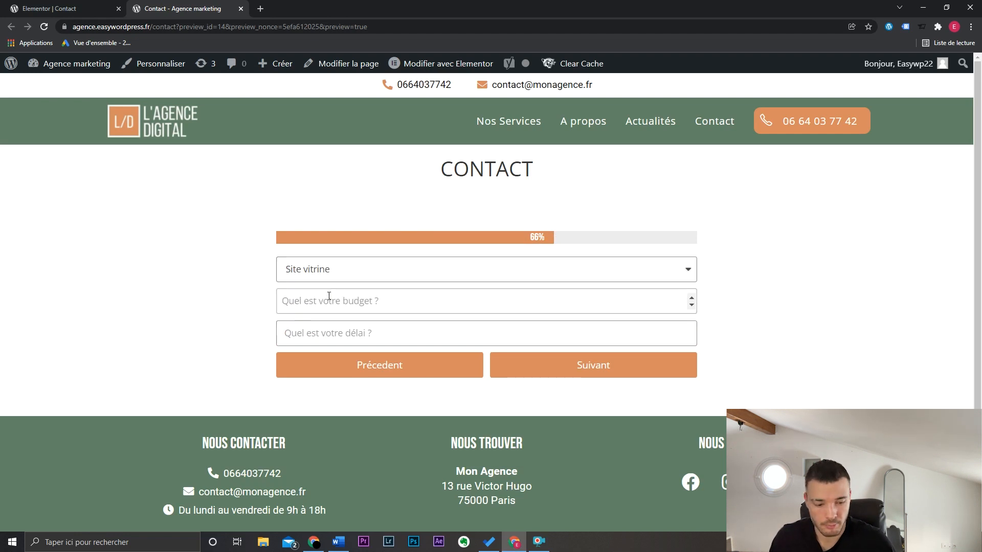
pyautogui.click(329, 296)
pyautogui.write('1500')
pyautogui.click(337, 331)
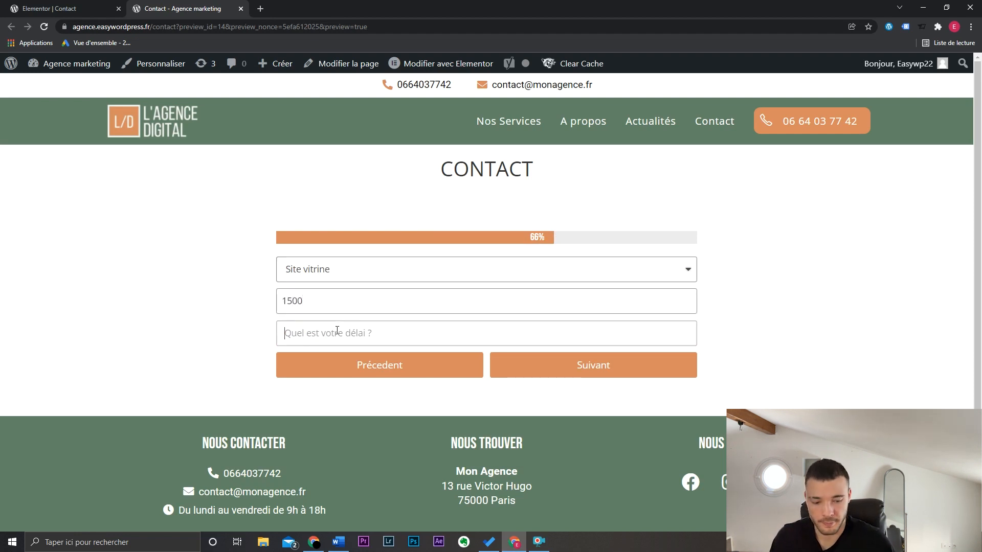
pyautogui.write('1 mois')
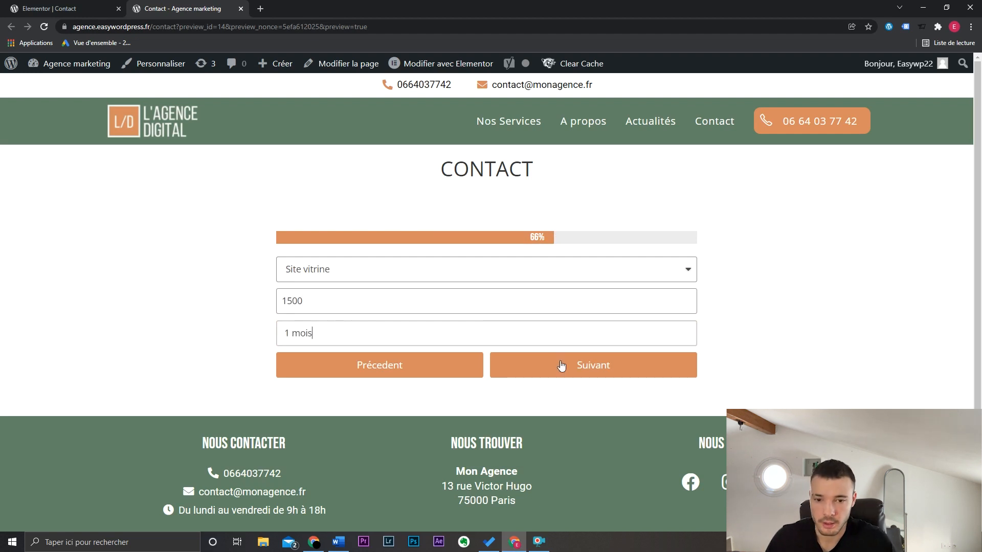
# Submit the form from its last step without additional information and return to the Elementor editor.
pyautogui.click(562, 366)
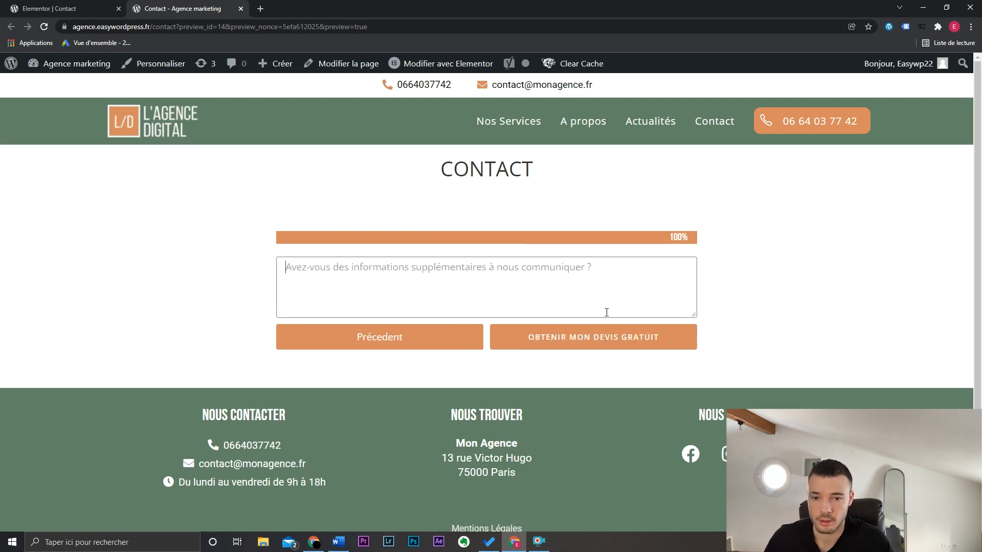
pyautogui.click(607, 347)
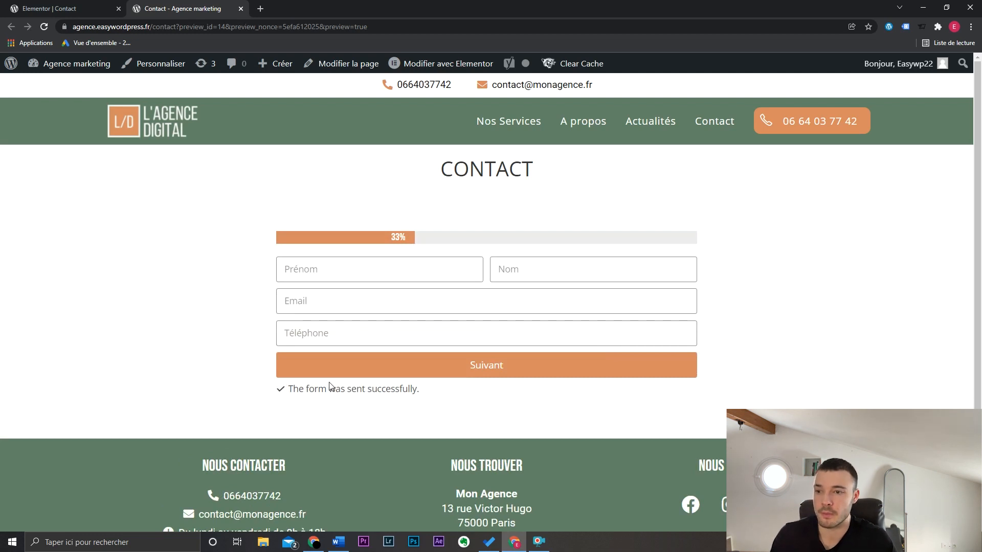
pyautogui.click(57, 9)
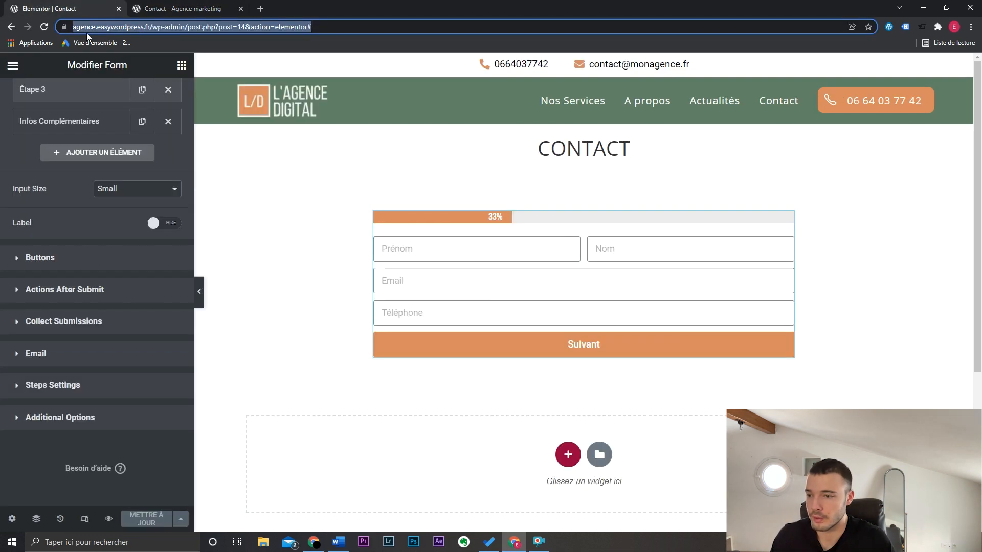
# Enable custom messages in the form's additional options and replace the success message with a French thank-you text beginning "Merci !".
pyautogui.click(87, 424)
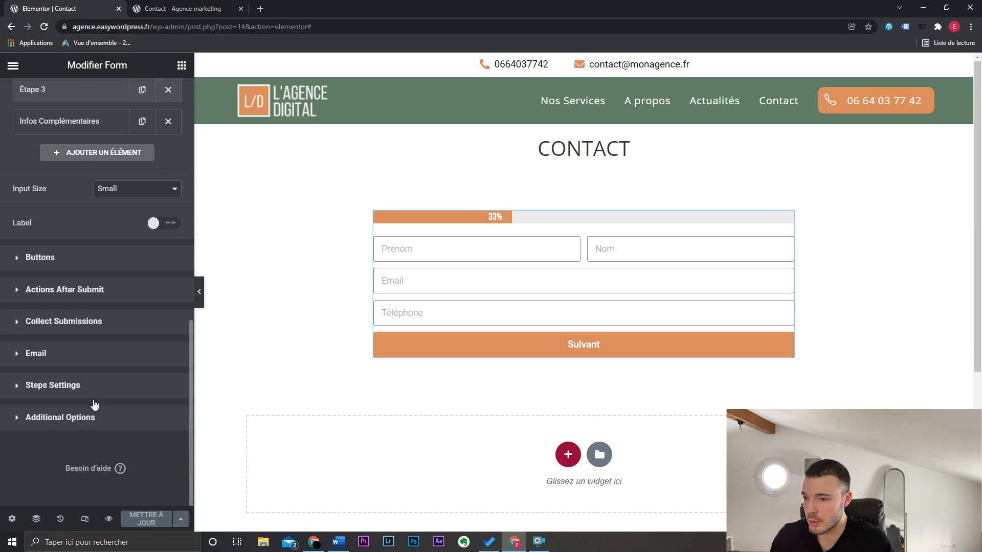
pyautogui.click(81, 417)
pyautogui.scroll(-3, 117, 409)
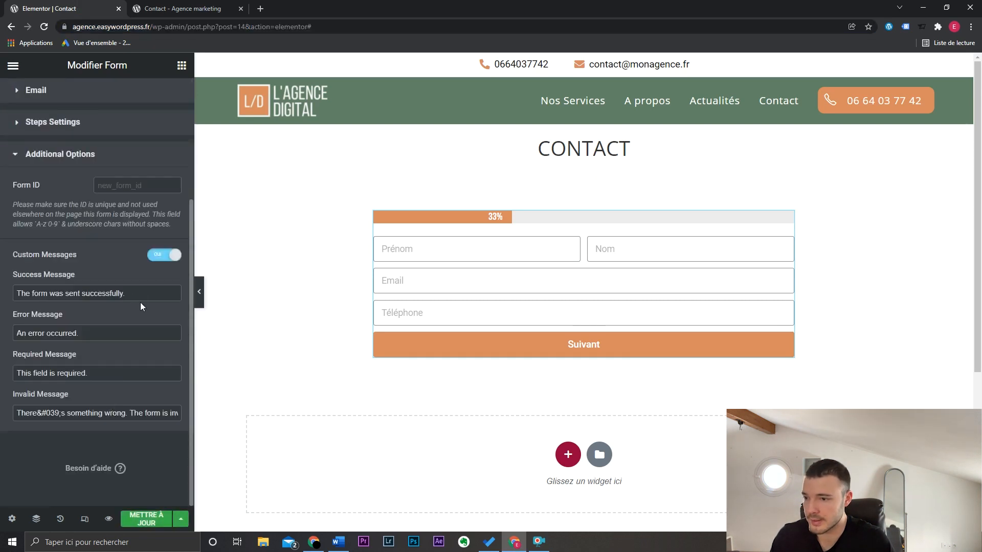
pyautogui.moveTo(128, 294); pyautogui.dragTo(1, 292)
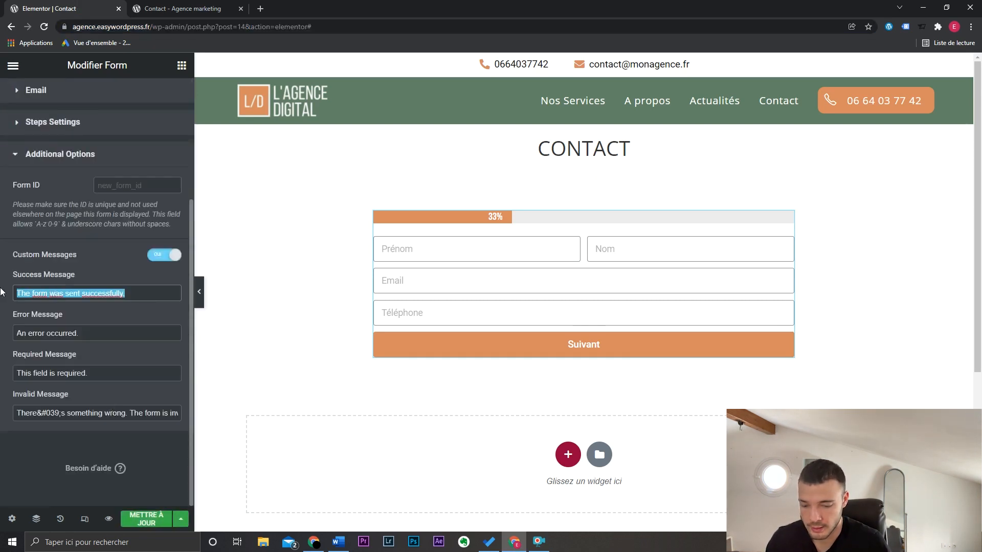
pyautogui.write('Merci')
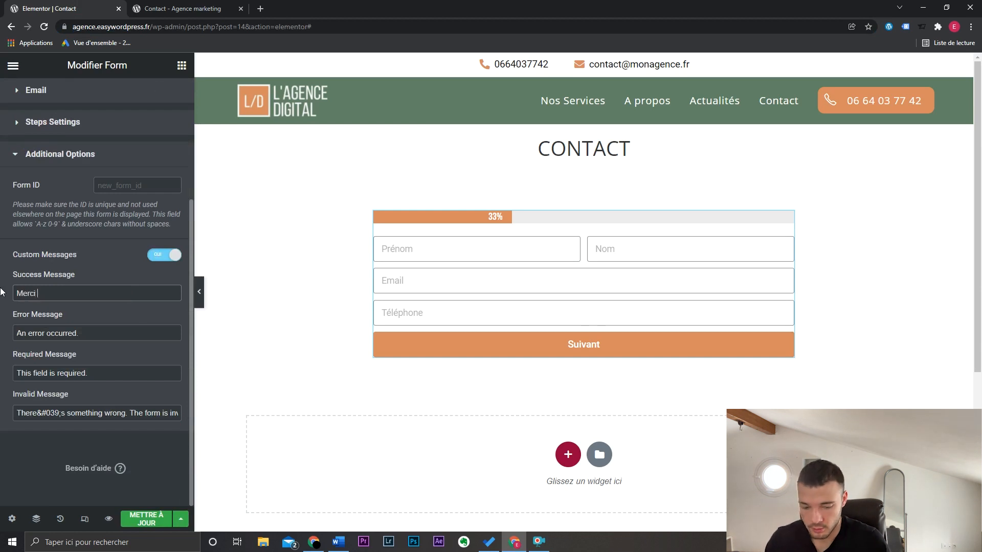
pyautogui.write(' ! Vou')
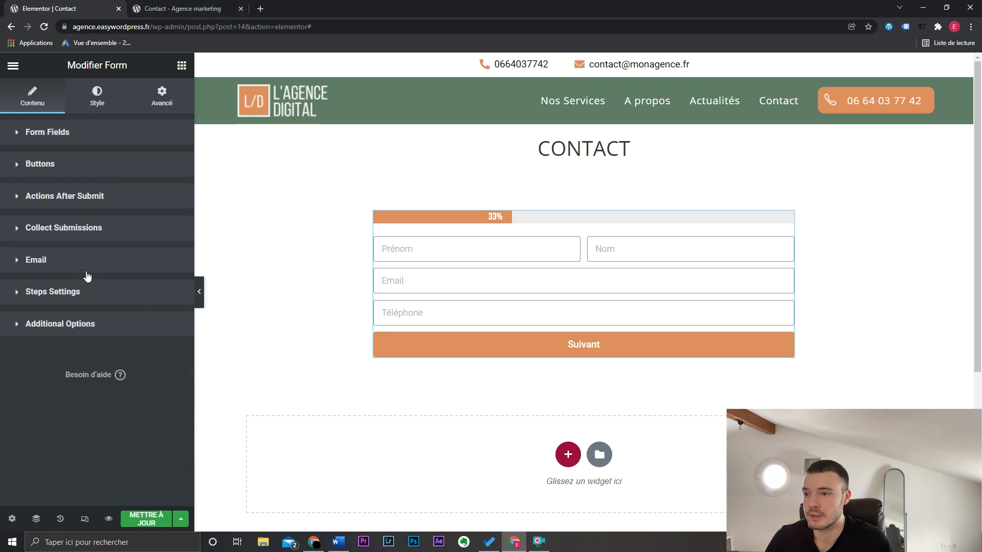
# Check the form's submission message in the page preview and review the actions available after submission in the Elementor editor.
pyautogui.click(230, 6)
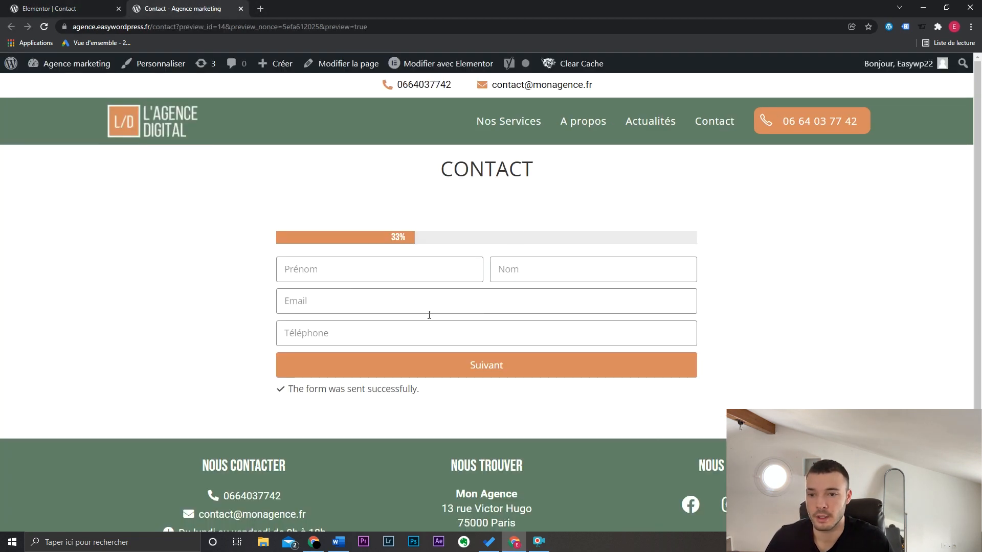
pyautogui.click(49, 10)
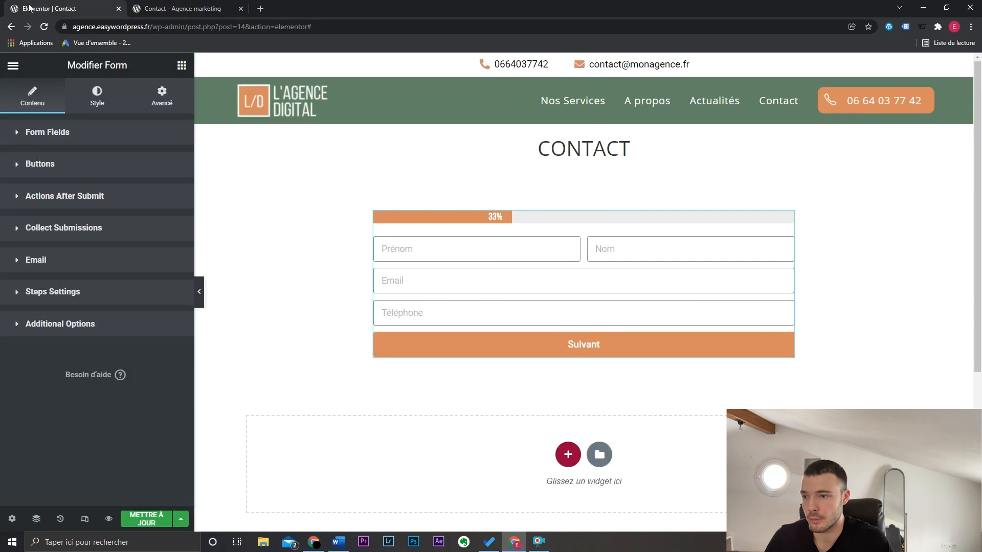
pyautogui.click(41, 201)
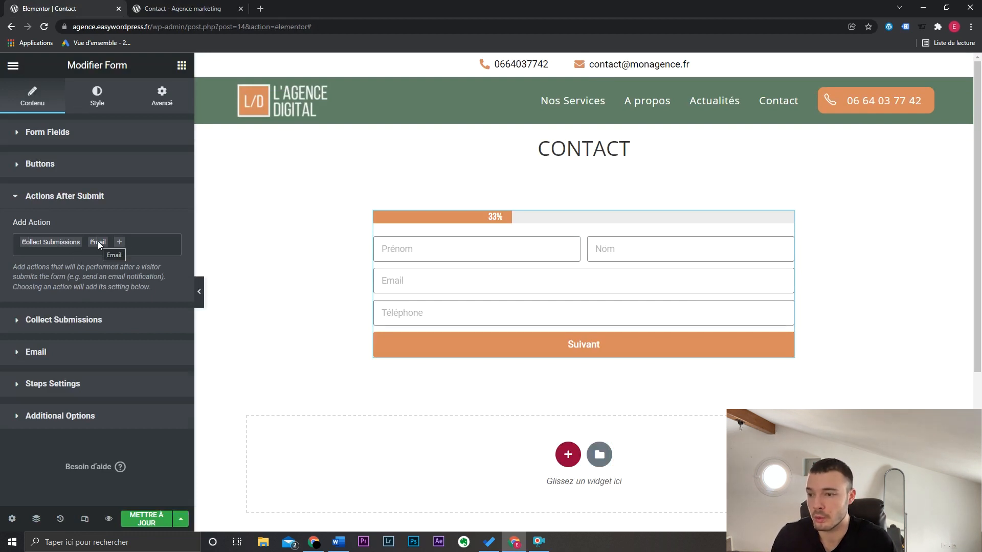
pyautogui.click(125, 246)
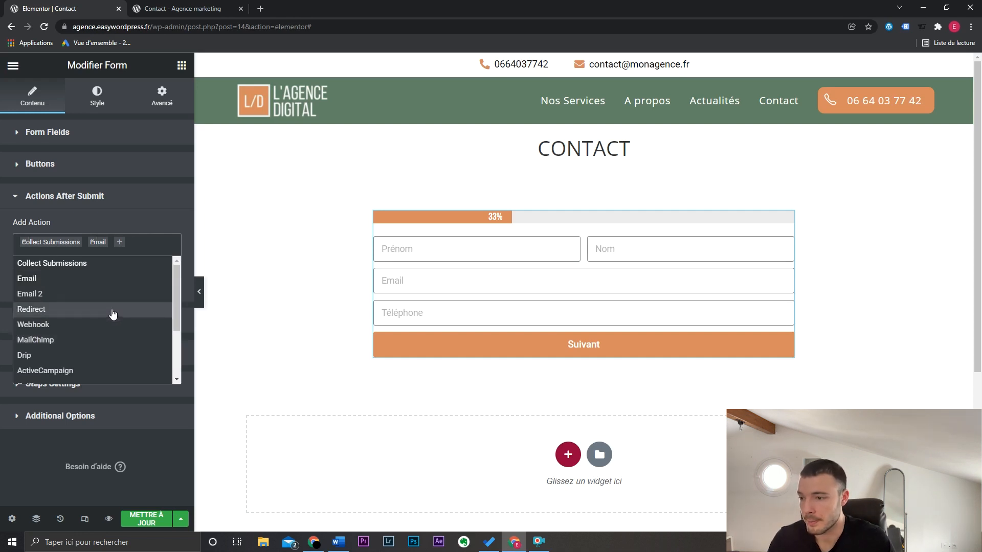
pyautogui.scroll(-3, 114, 314)
pyautogui.scroll(3, 114, 341)
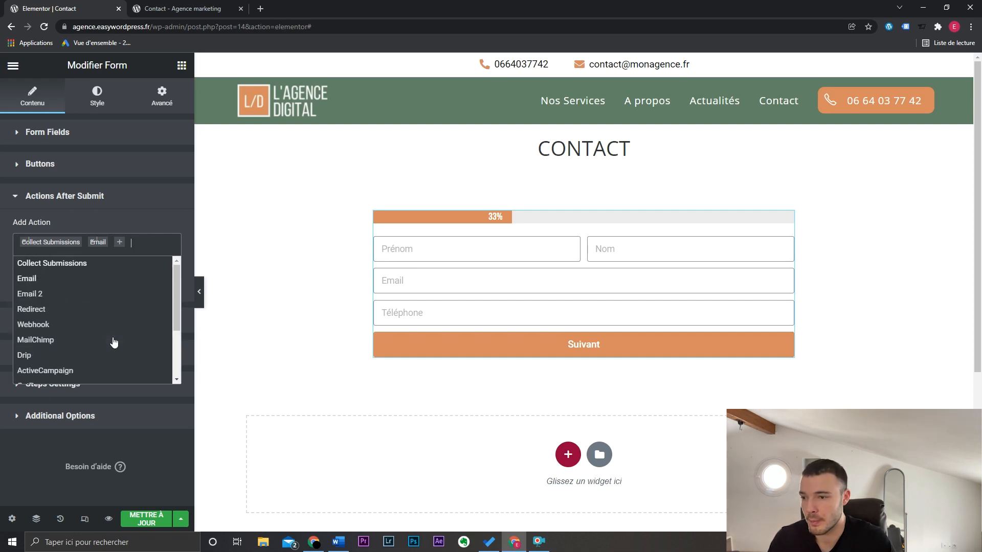
pyautogui.click(144, 239)
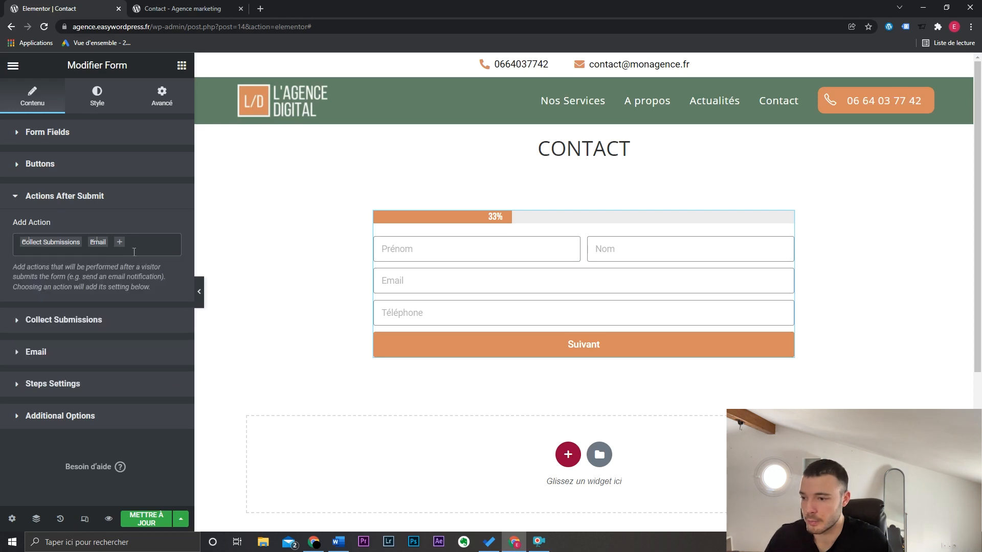
# Review the recipient, subject and message settings of the form's e-mail notification.
pyautogui.click(56, 352)
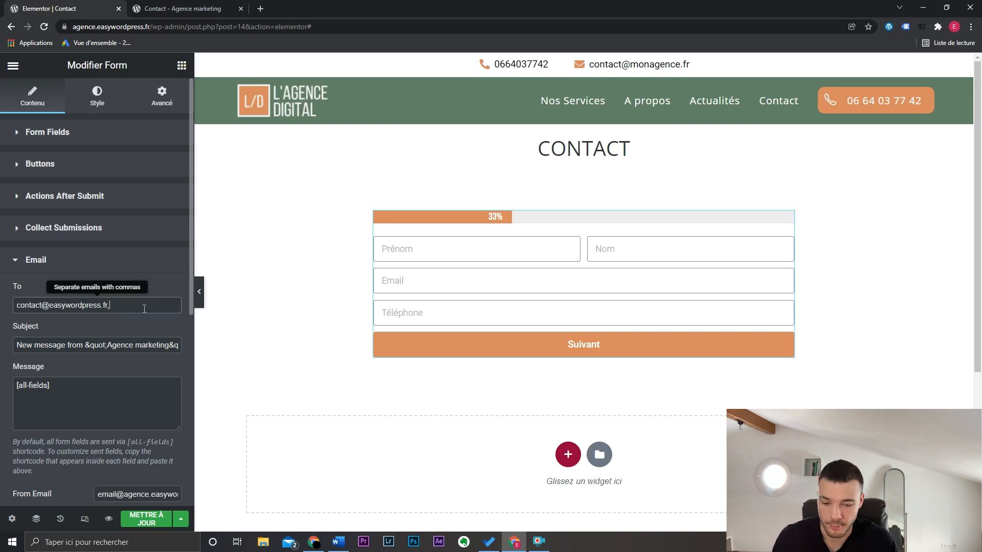
pyautogui.press('BackSpace')
pyautogui.moveTo(16, 345)
pyautogui.mouseDown()
pyautogui.moveTo(202, 346)
pyautogui.moveTo(7, 348)
pyautogui.mouseUp()
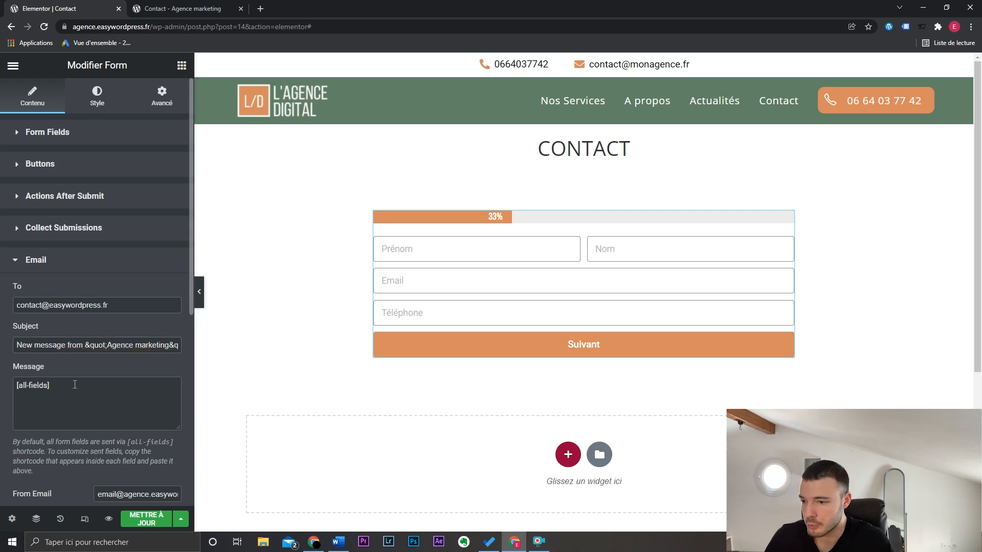
pyautogui.click(115, 267)
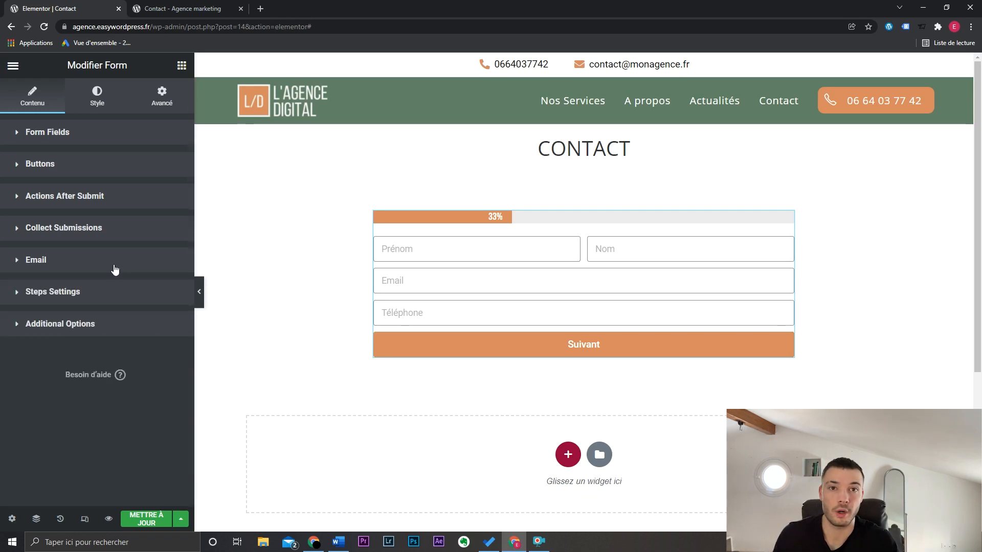